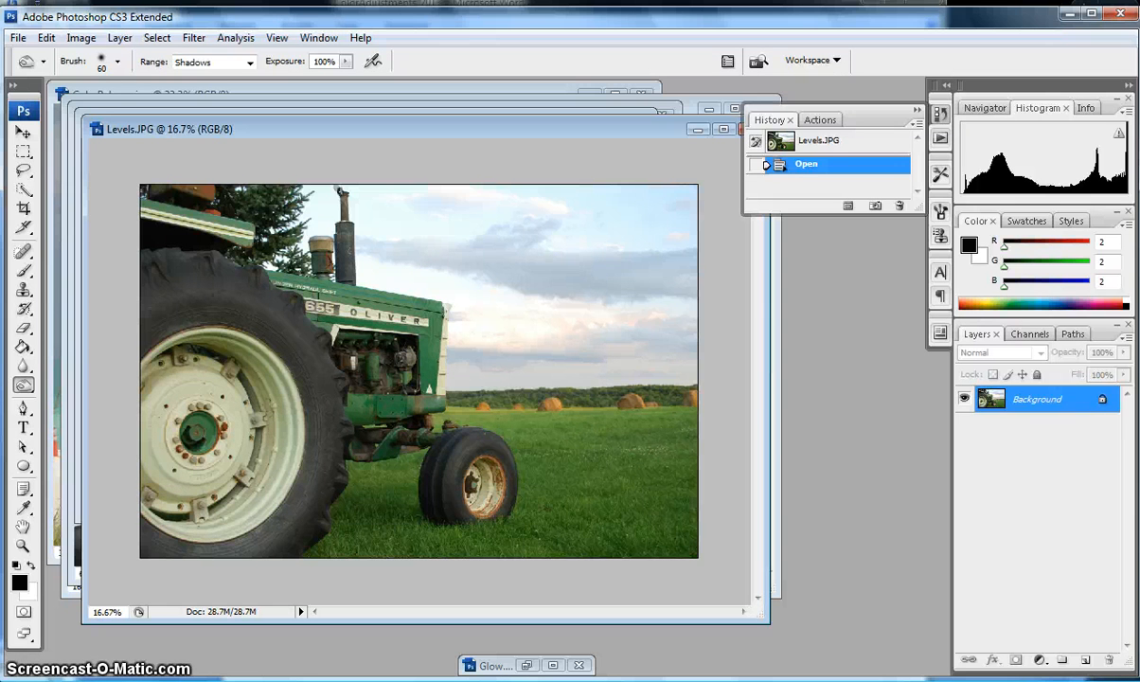
# Add a Black & White adjustment layer with default values above Background, turning the photo grayscale.
pyautogui.click(1040, 660)
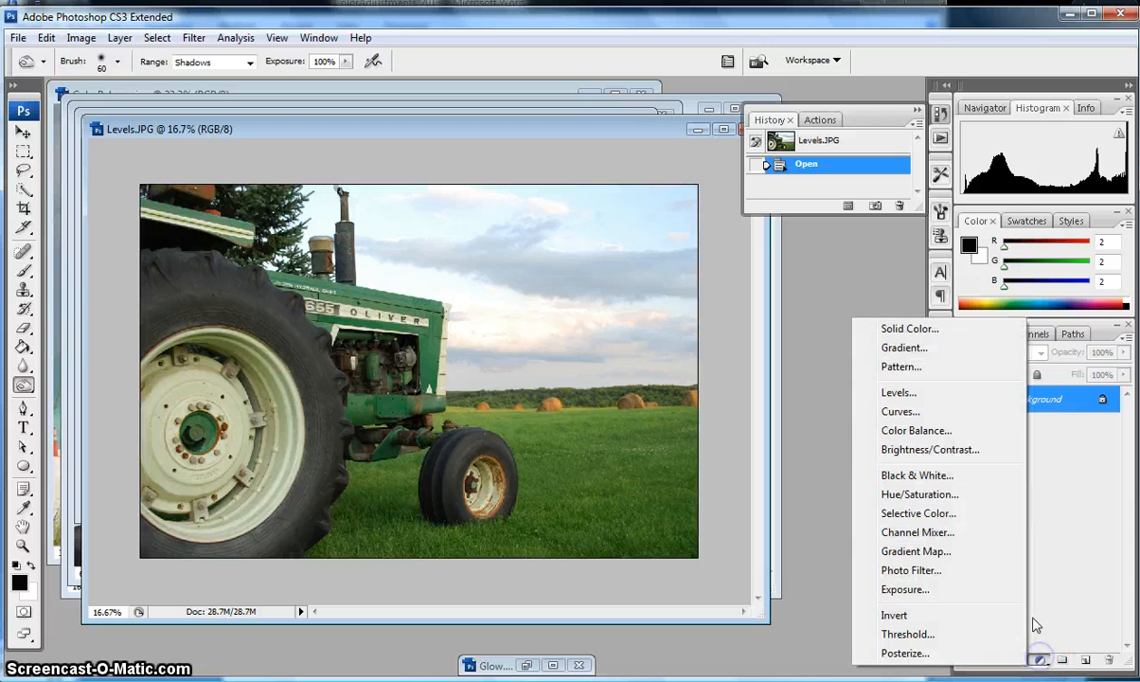
pyautogui.click(950, 477)
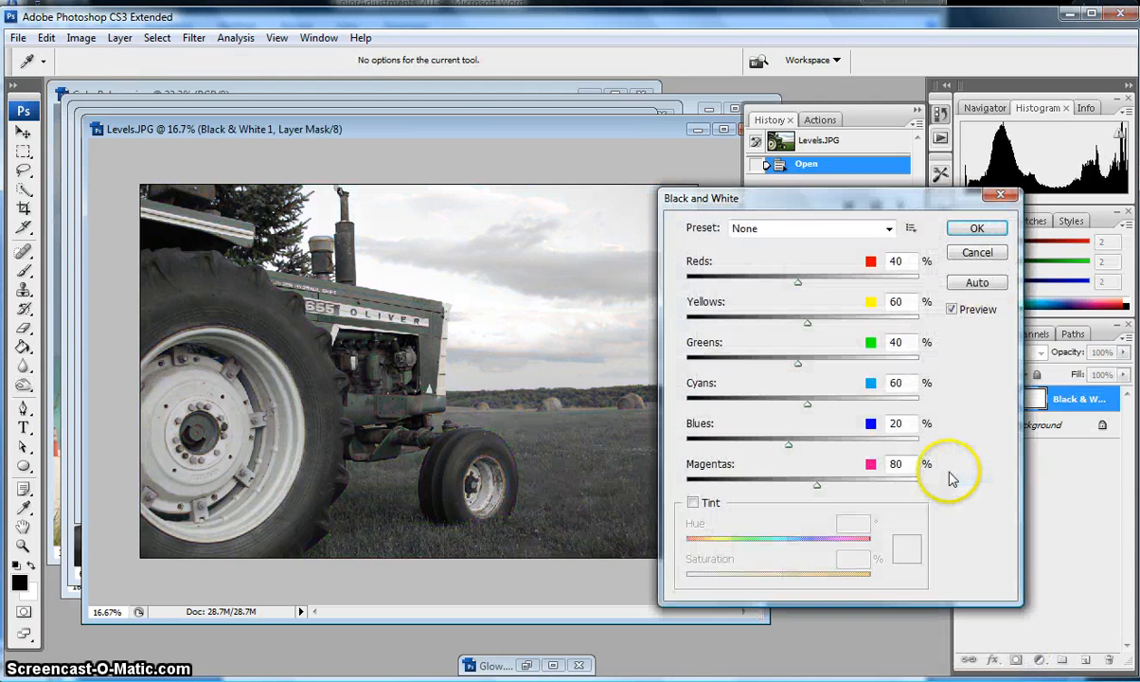
pyautogui.click(978, 229)
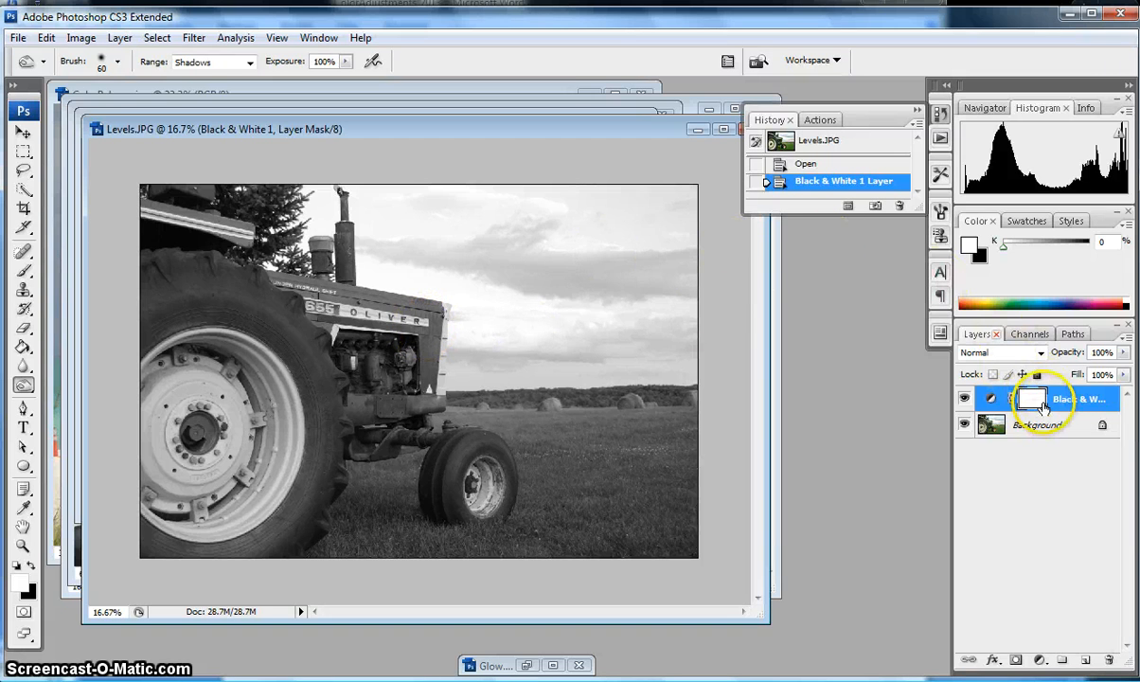
# Pick the Brush tool with black as foreground and target the Black & White layer's mask.
pyautogui.click(24, 272)
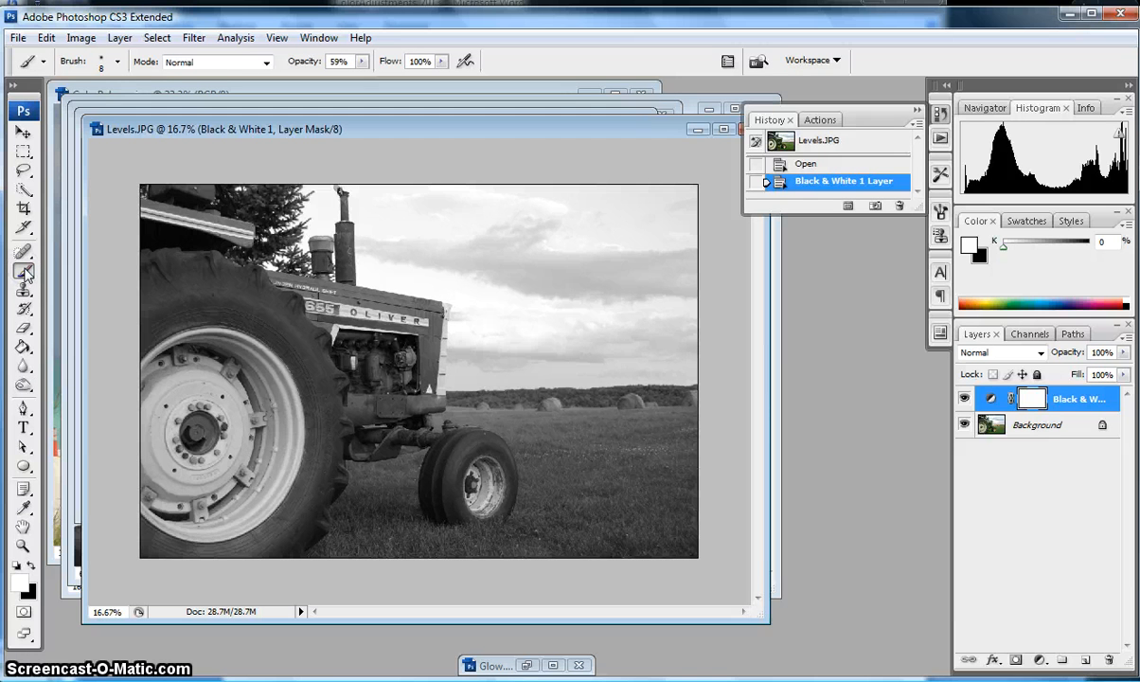
pyautogui.click(31, 565)
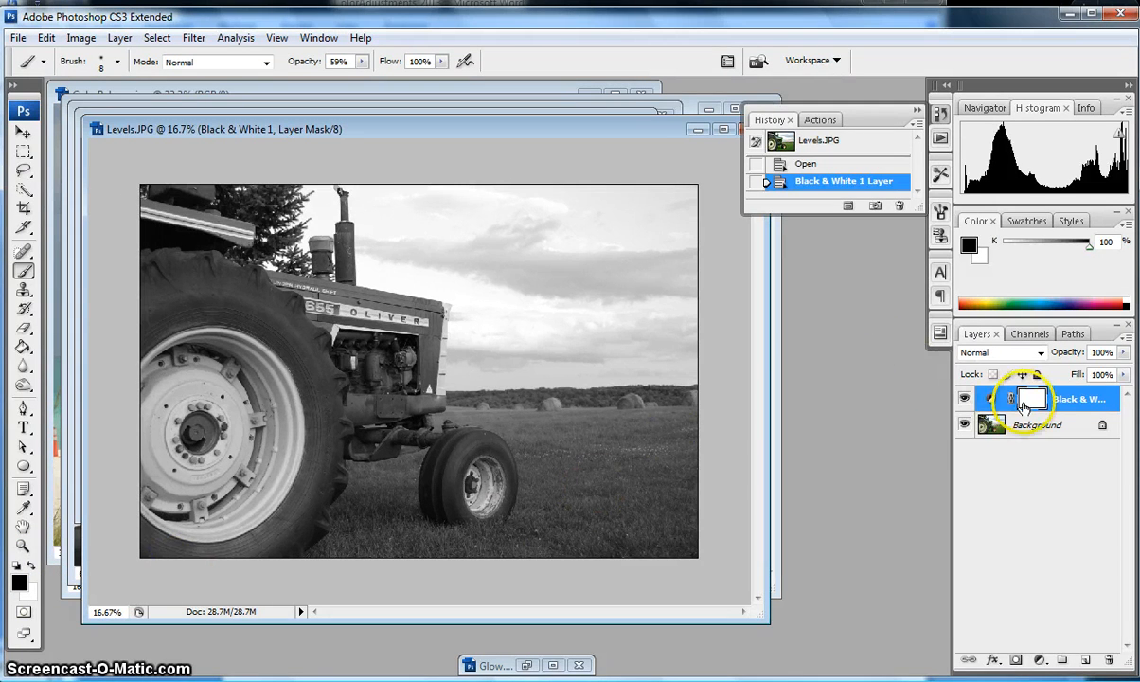
pyautogui.click(1022, 406)
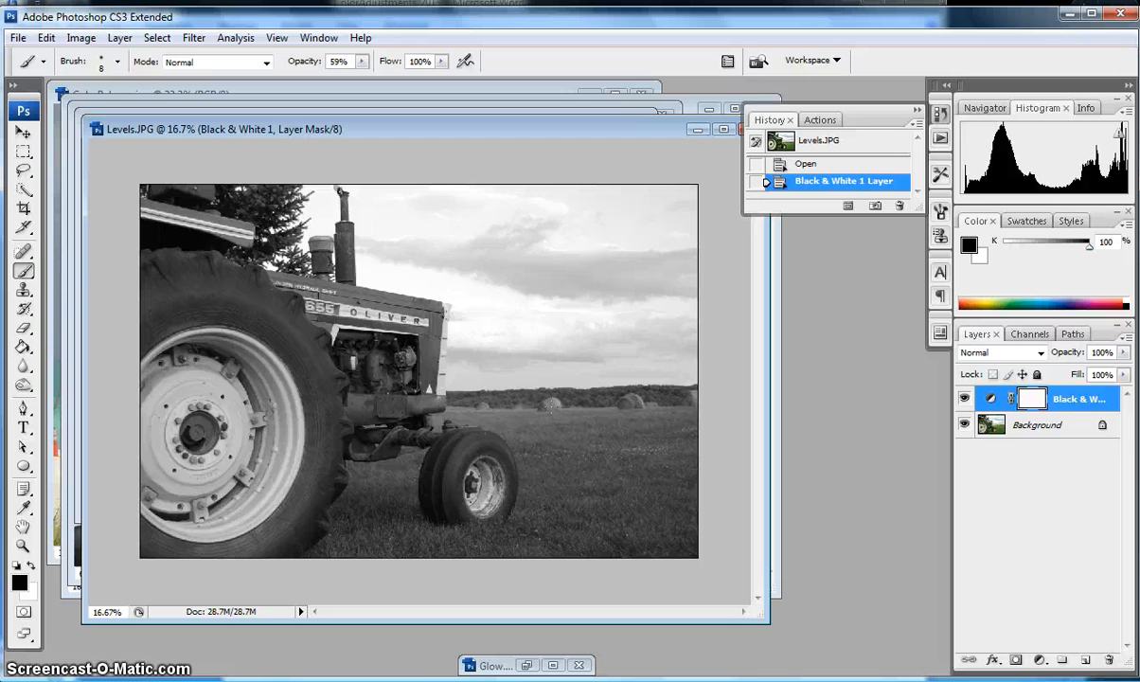
# Shrink the brush's Master Diameter to a small soft tip at 3% hardness, then bring Levels.JPG forward.
pyautogui.click(118, 63)
pyautogui.click(38, 108)
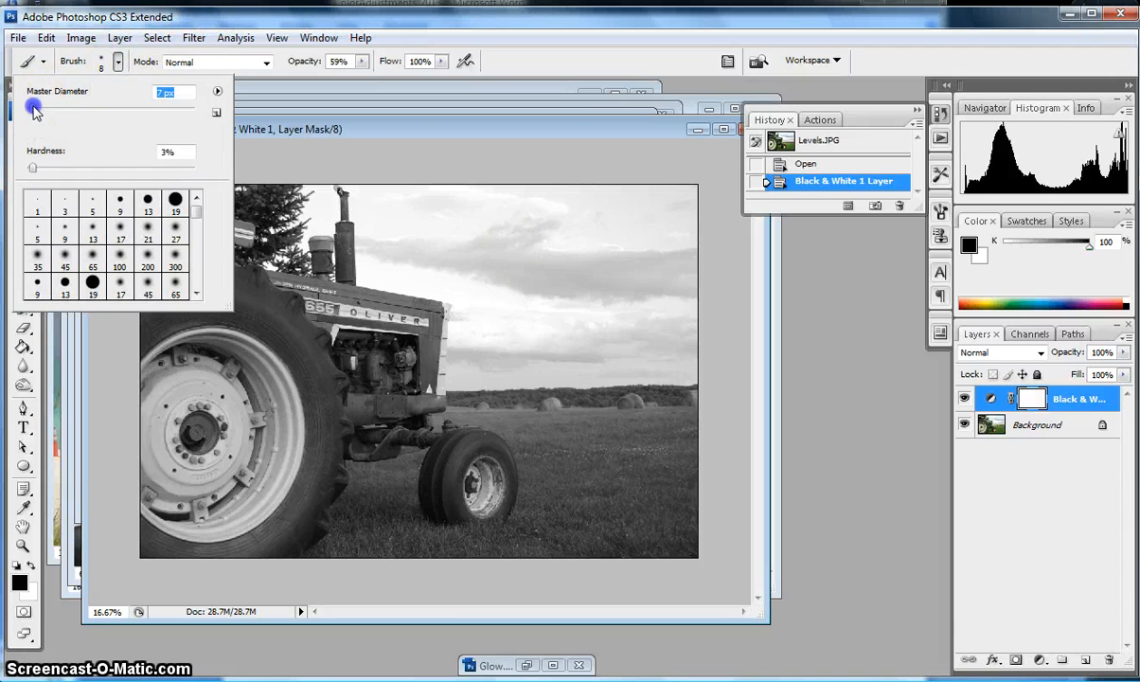
pyautogui.moveTo(34, 110); pyautogui.dragTo(35, 108)
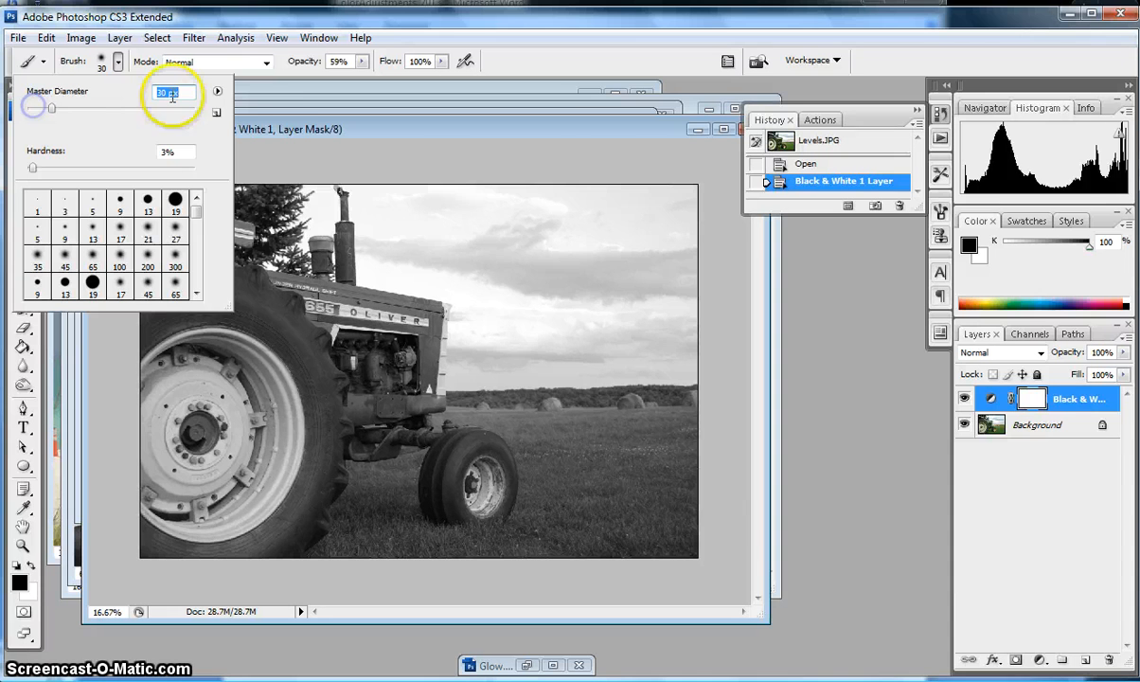
pyautogui.click(217, 91)
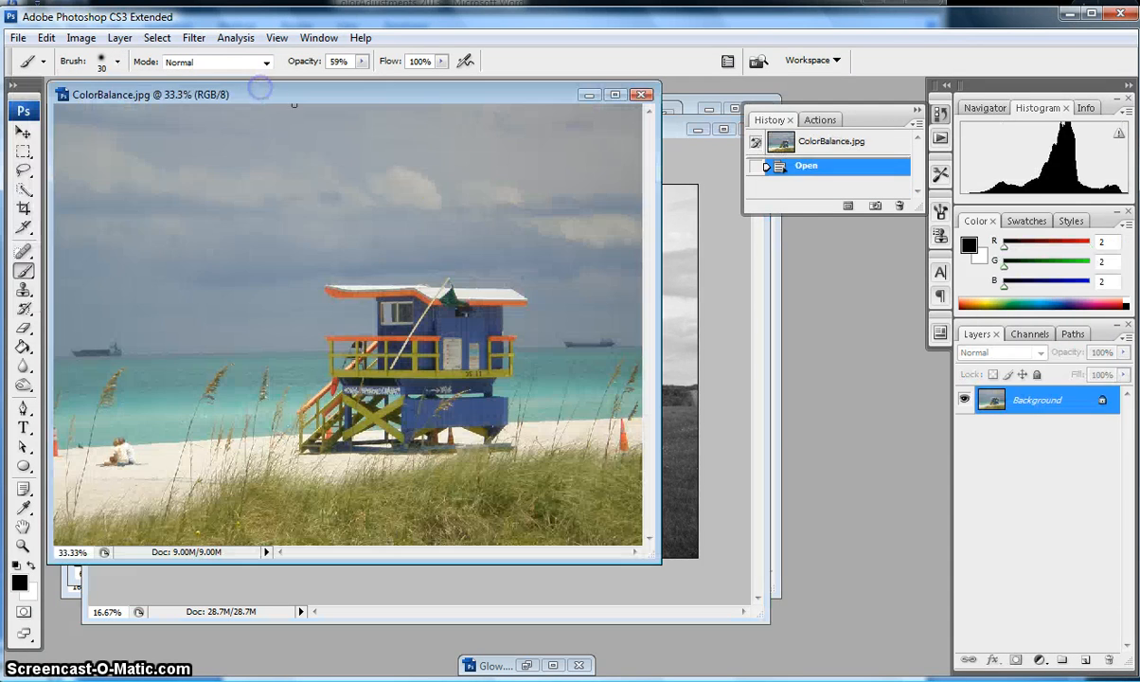
pyautogui.click(693, 374)
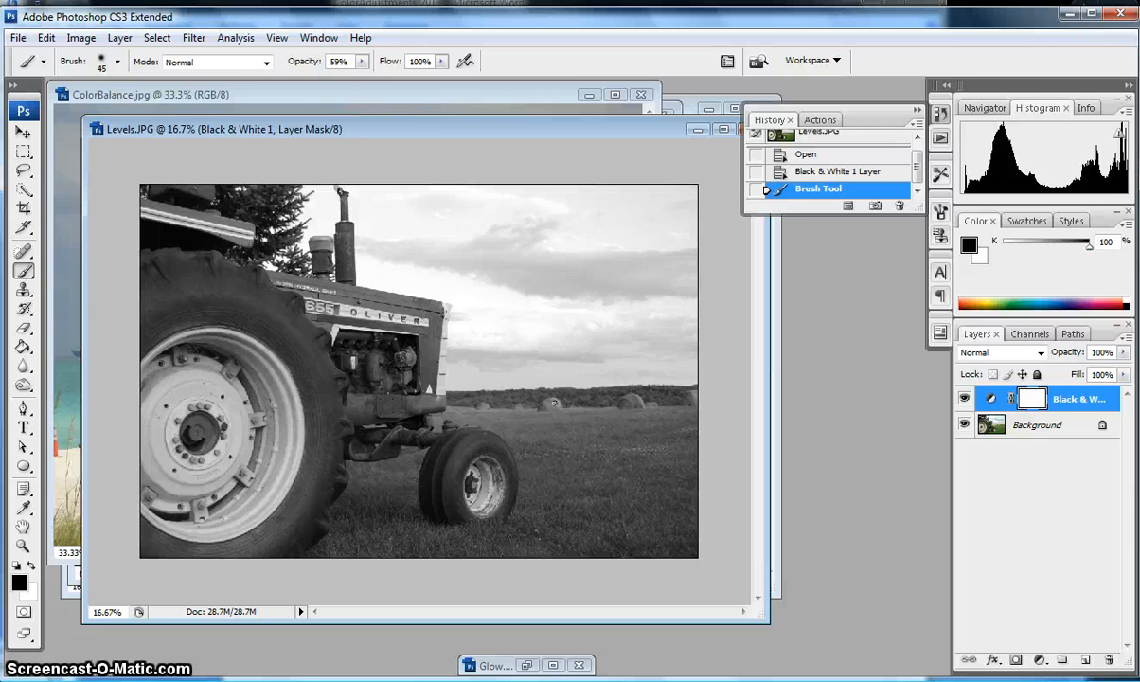
# Enlarge the brush to 80, zoom to 33.3% on the hay bales, and begin painting the right bale.
pyautogui.press(']')
pyautogui.press(']')
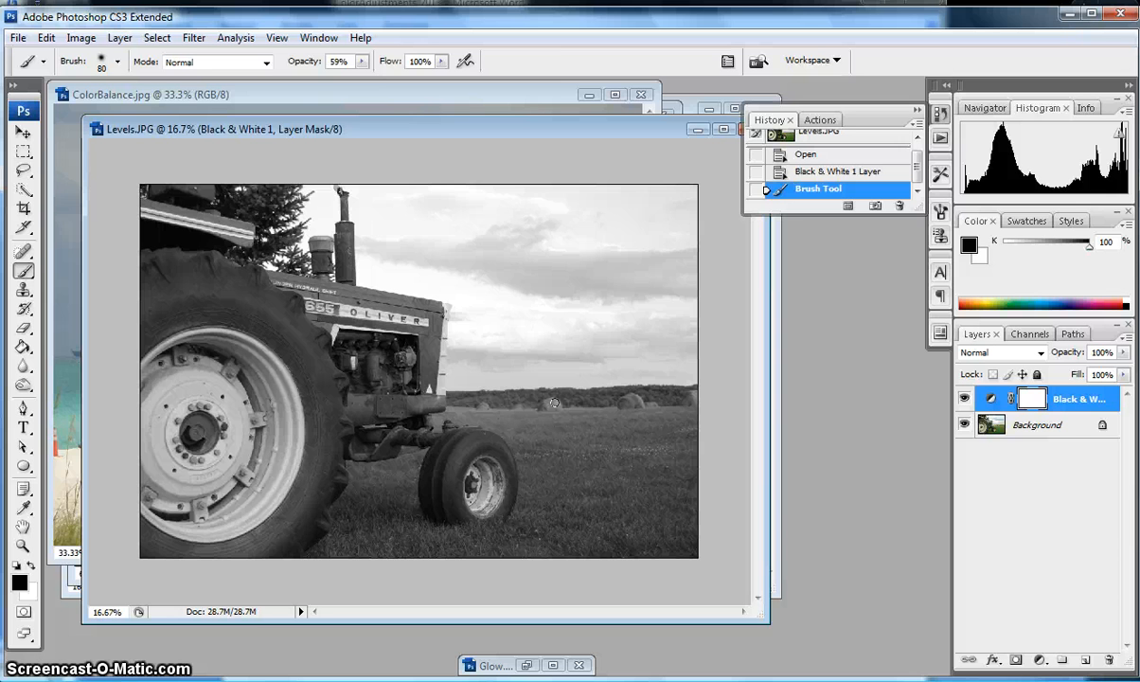
pyautogui.hotkey('ctrl', '+')
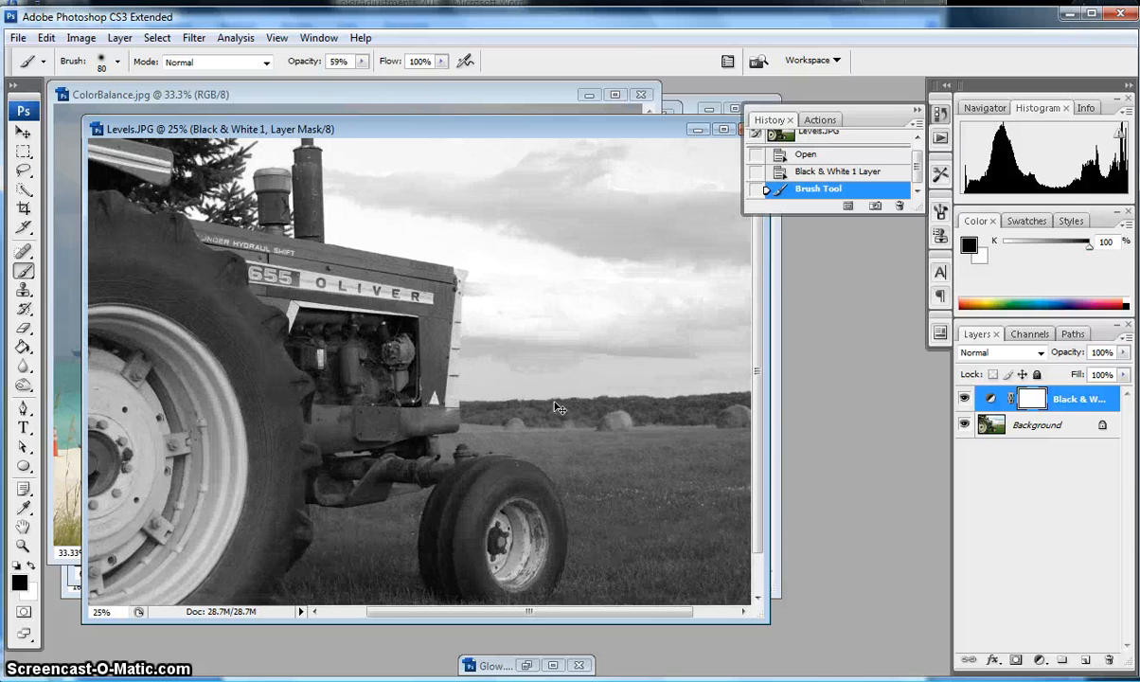
pyautogui.hotkey('ctrl', '+')
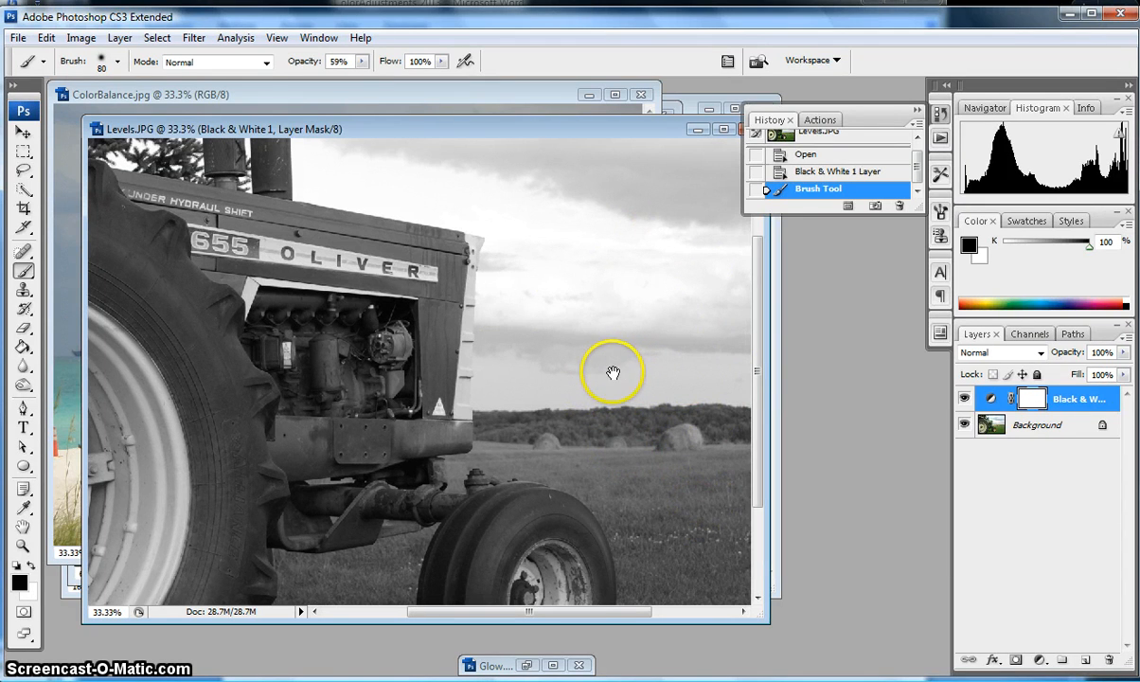
pyautogui.moveTo(651, 384); pyautogui.dragTo(413, 350)
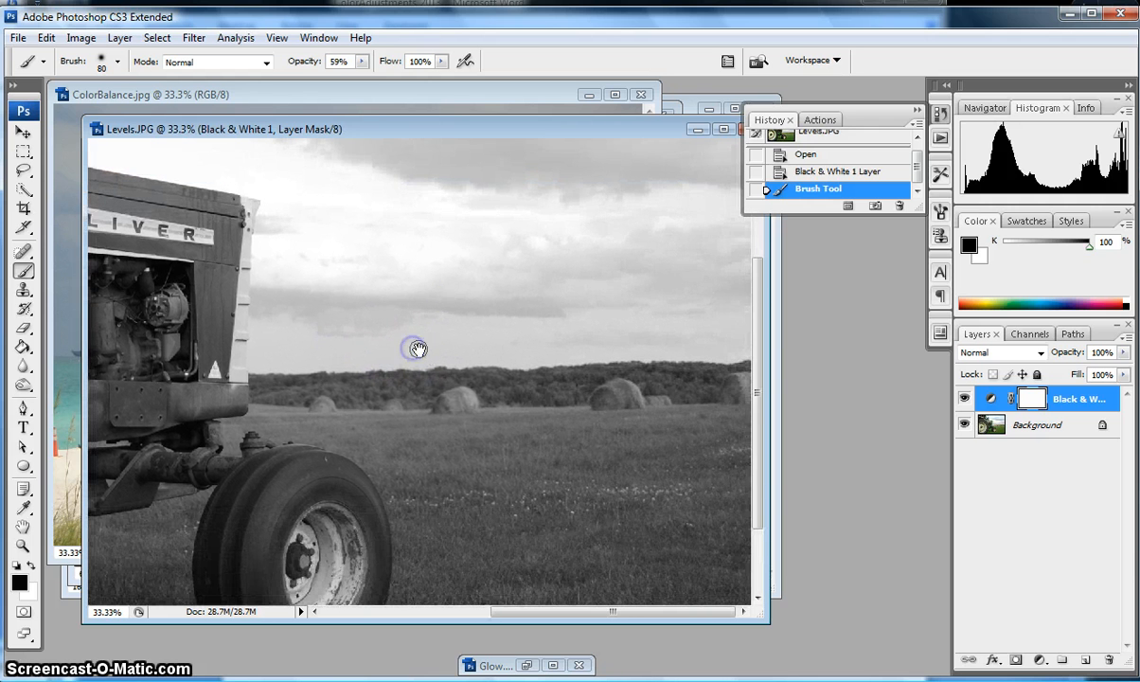
pyautogui.click(620, 393)
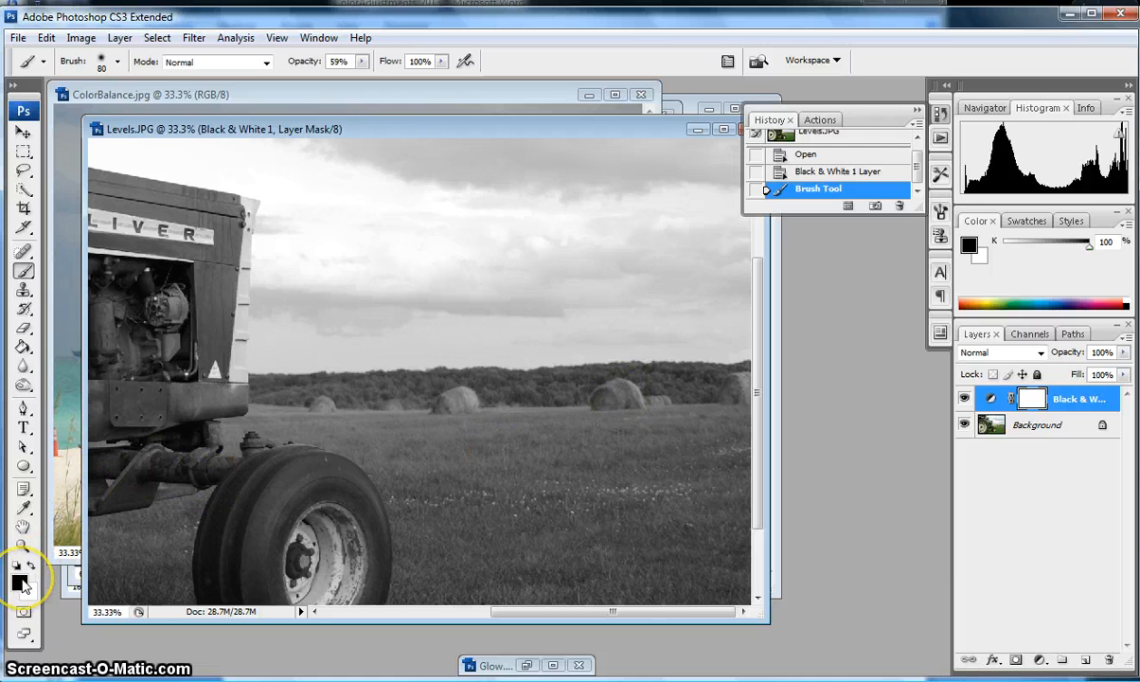
pyautogui.click(609, 397)
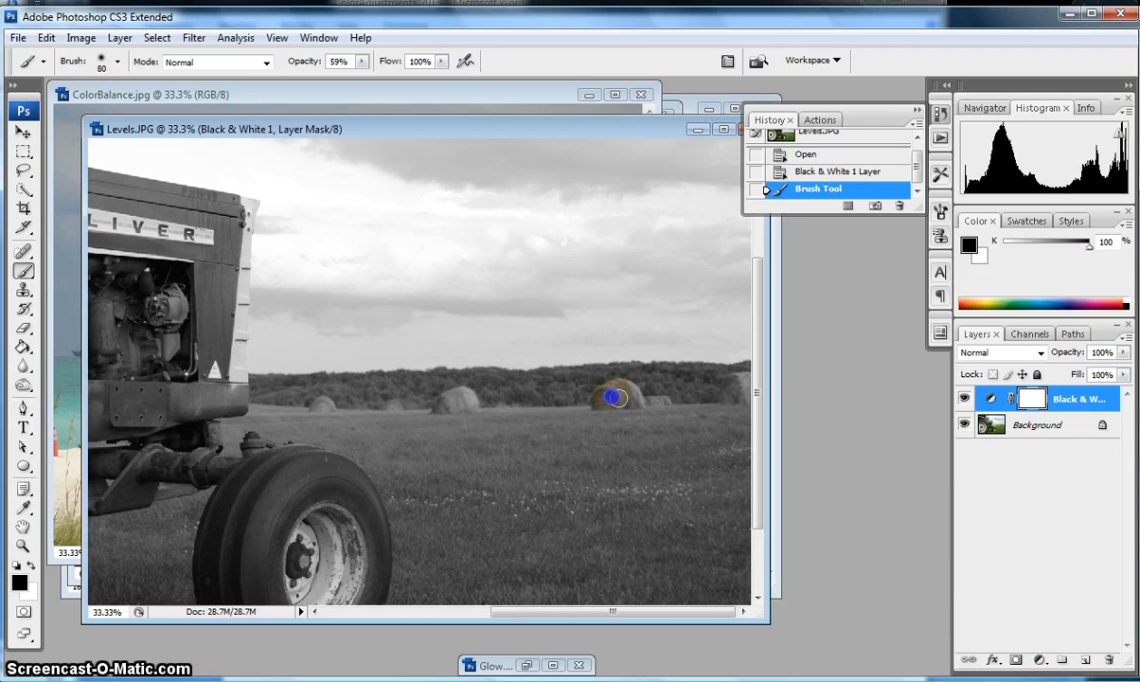
# Raise brush opacity to 100% and paint the right and middle hay bales back to orange.
pyautogui.click(617, 401)
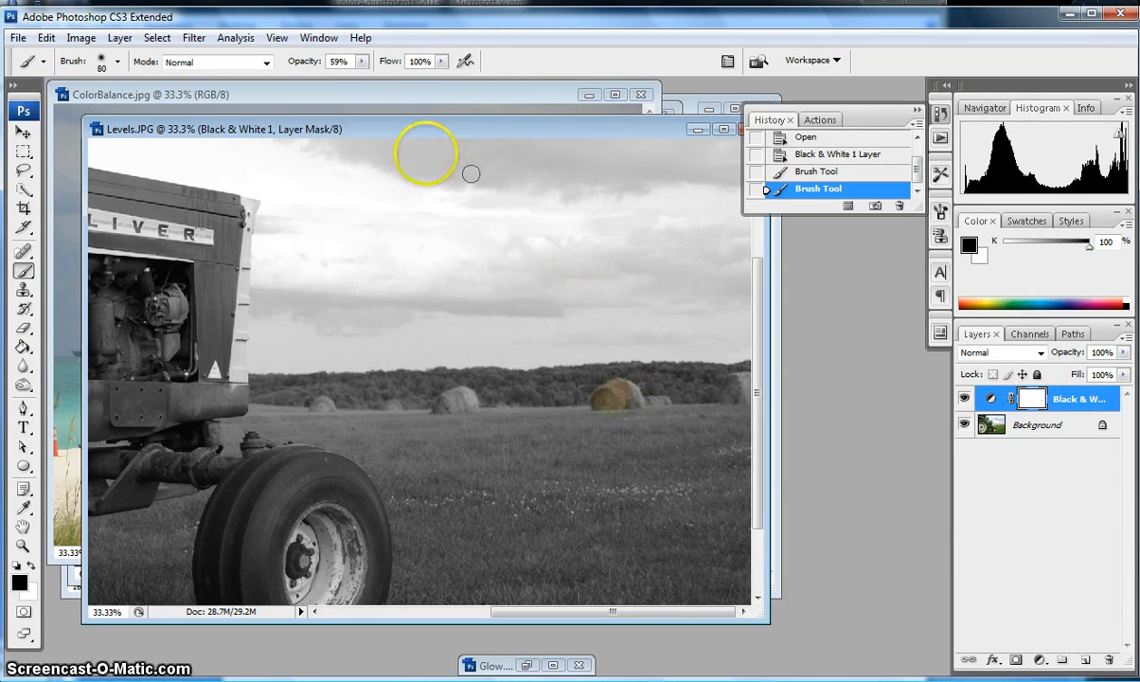
pyautogui.click(362, 63)
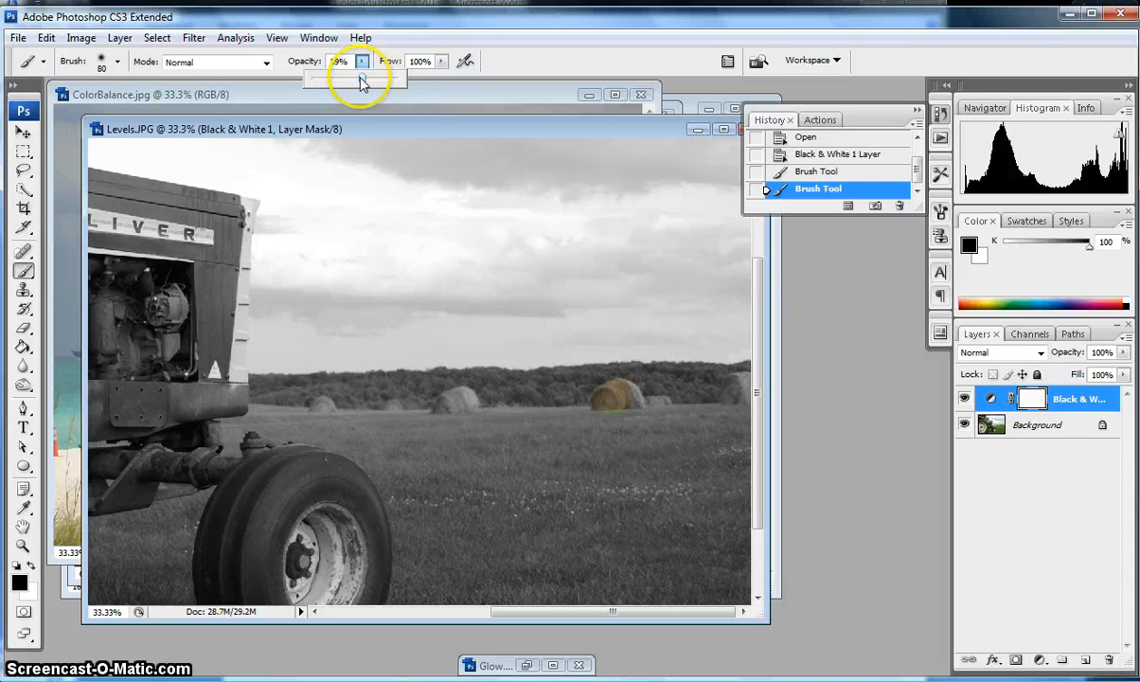
pyautogui.moveTo(361, 79); pyautogui.dragTo(398, 78)
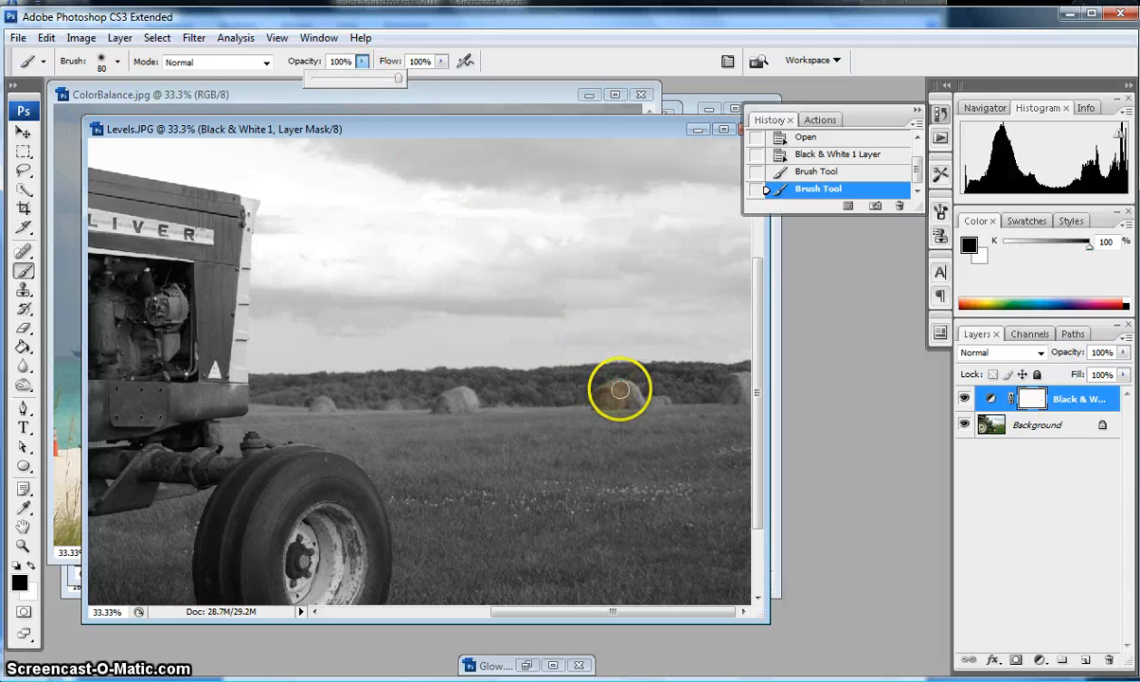
pyautogui.moveTo(619, 390)
pyautogui.mouseDown()
pyautogui.moveTo(603, 397)
pyautogui.moveTo(667, 404)
pyautogui.moveTo(582, 403)
pyautogui.moveTo(612, 408)
pyautogui.moveTo(597, 403)
pyautogui.mouseUp()
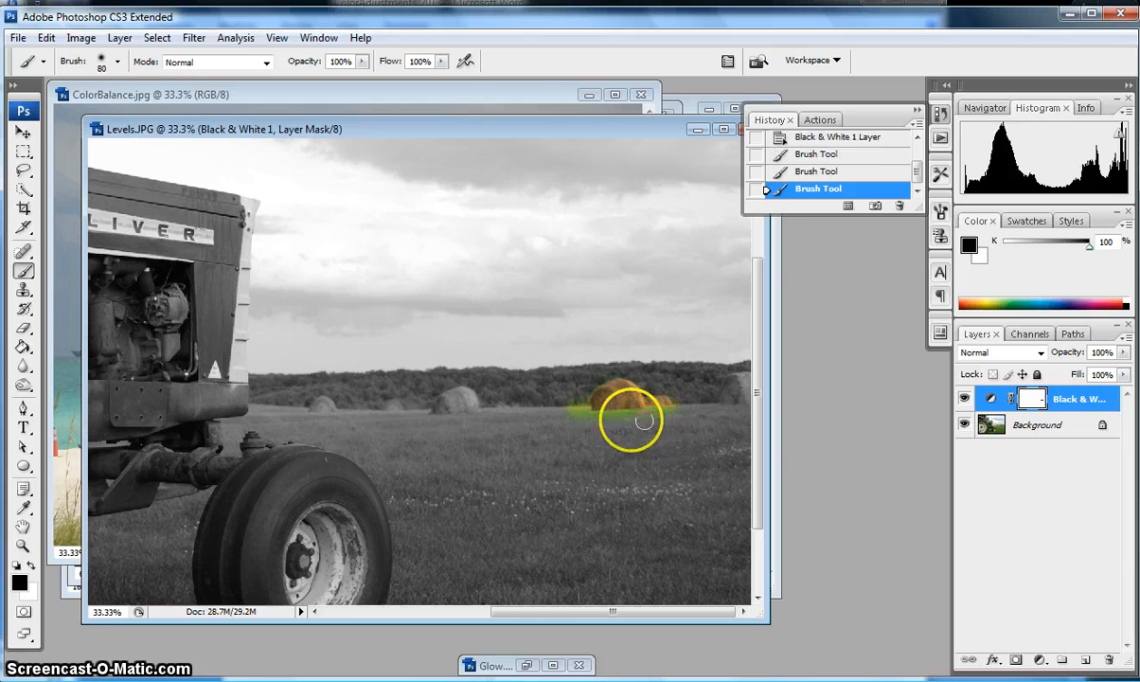
pyautogui.moveTo(450, 403); pyautogui.dragTo(451, 401)
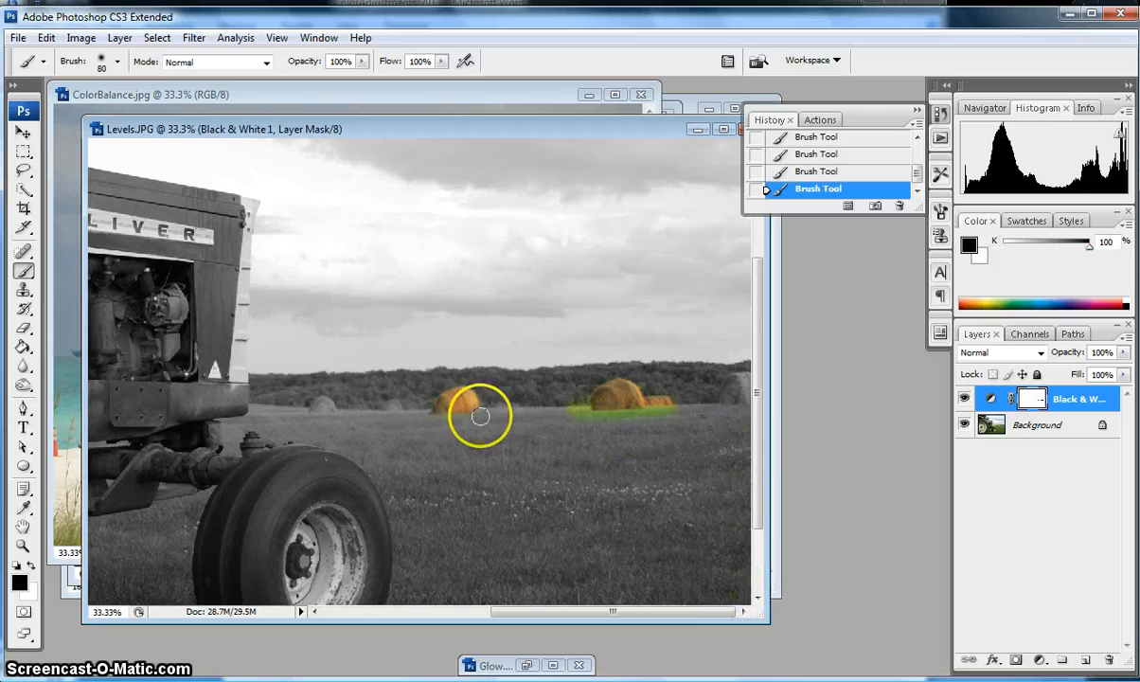
# Paint the middle and far-left hay bales back to orange, using a smaller brush on the small bale.
pyautogui.click(323, 406)
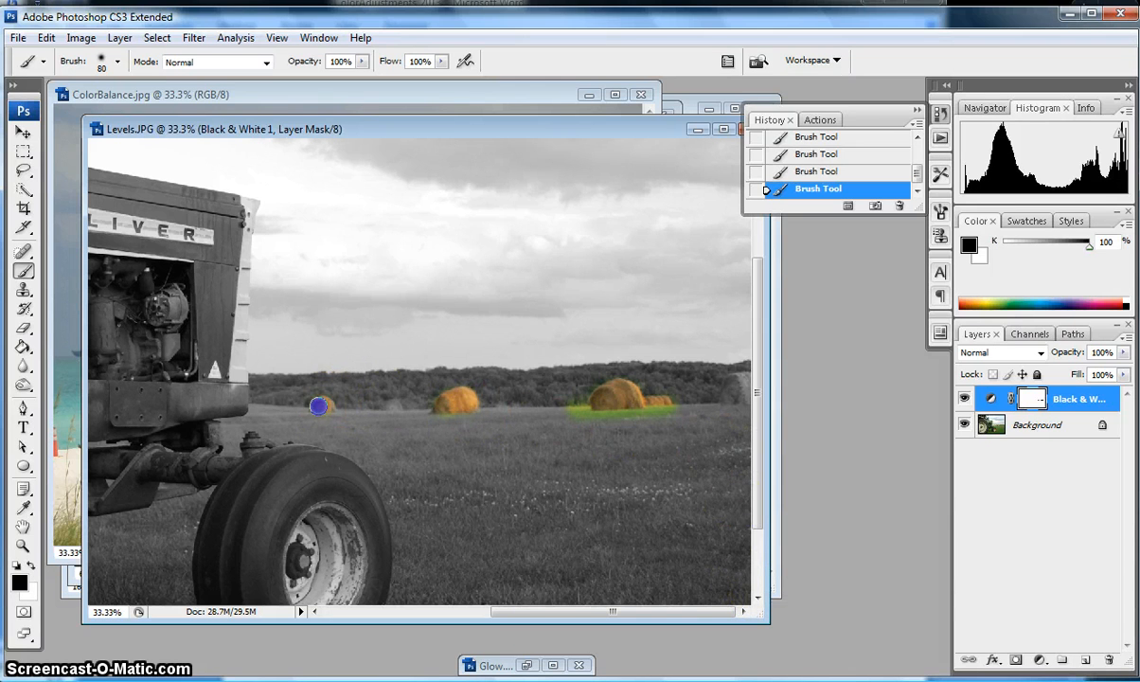
pyautogui.click(394, 407)
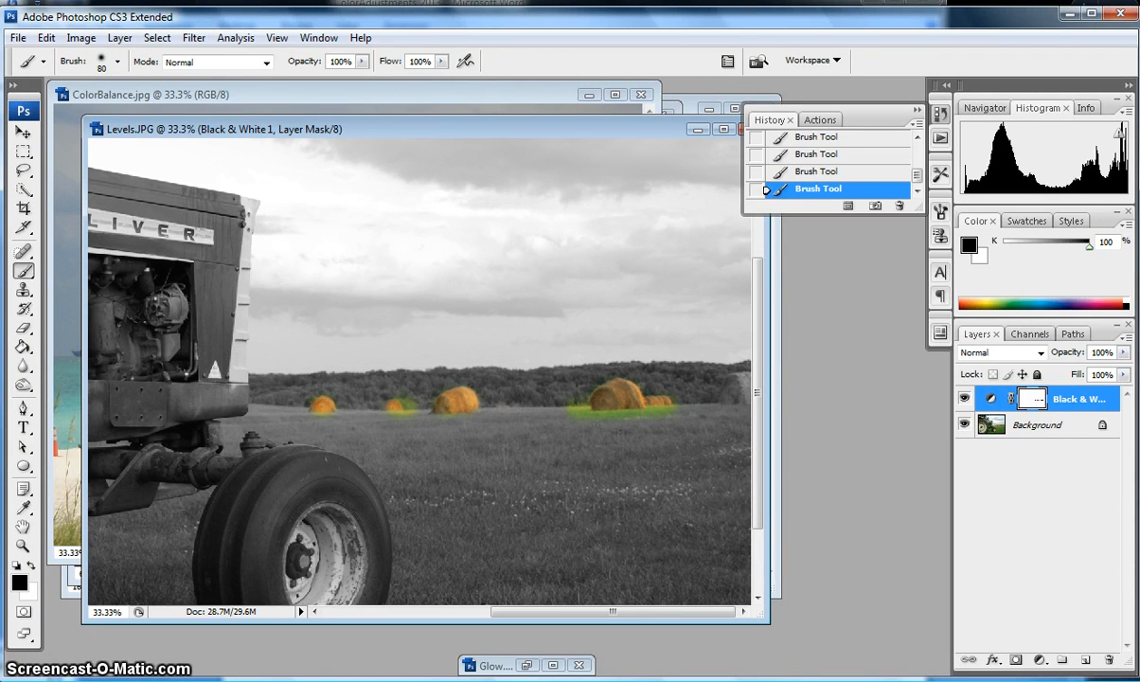
pyautogui.hotkey('ctrl', '+')
pyautogui.hotkey('ctrl', '+')
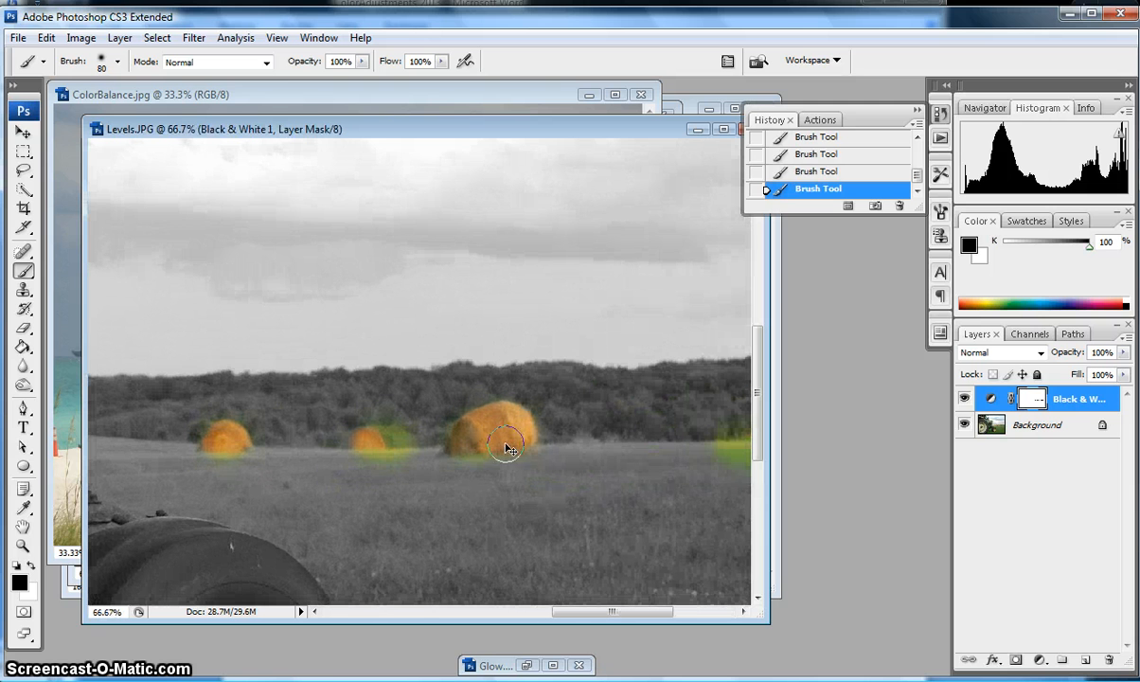
pyautogui.moveTo(388, 445); pyautogui.dragTo(365, 443)
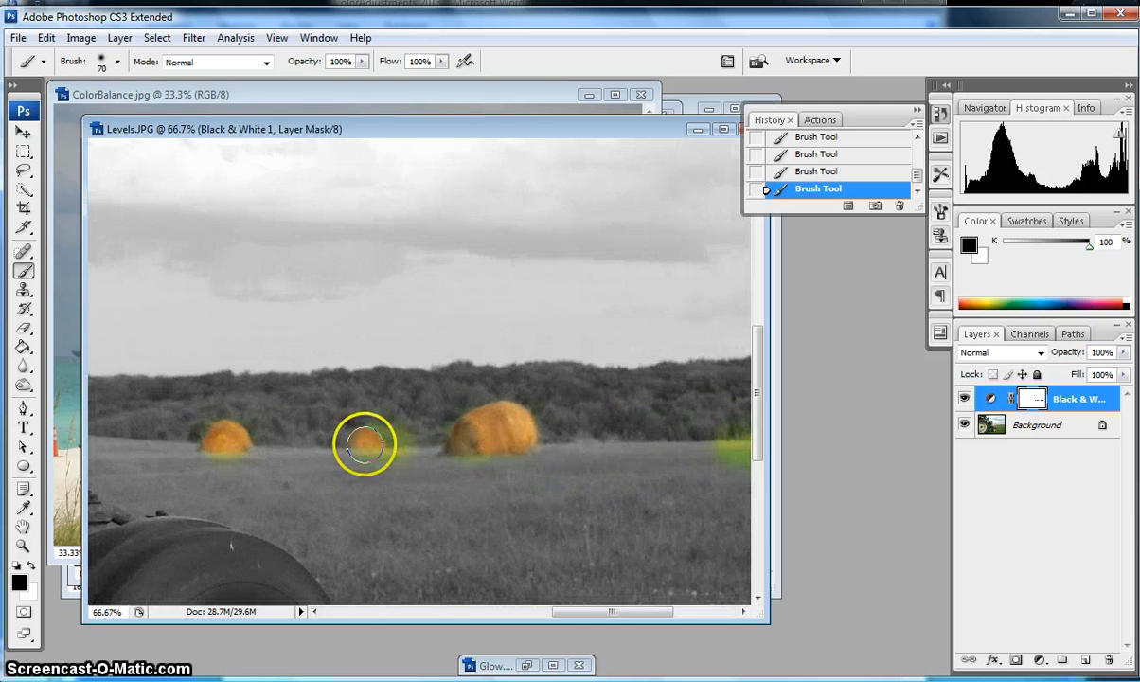
pyautogui.press('[')
pyautogui.press('[')
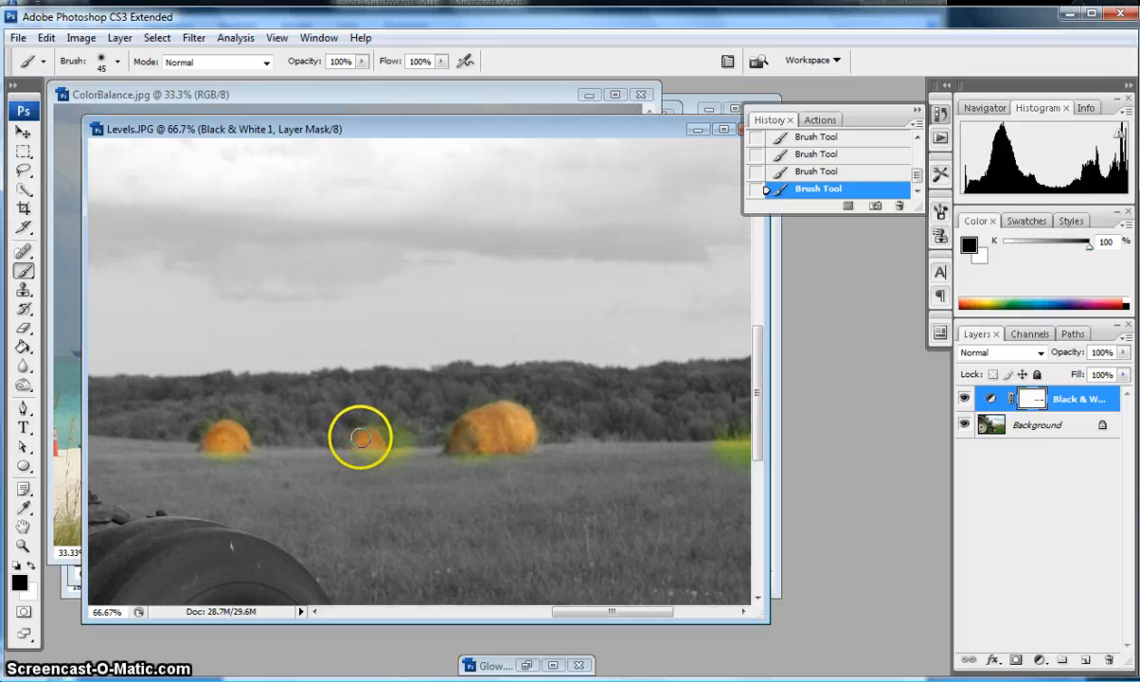
pyautogui.moveTo(361, 439)
pyautogui.mouseDown()
pyautogui.moveTo(344, 441)
pyautogui.moveTo(354, 435)
pyautogui.mouseUp()
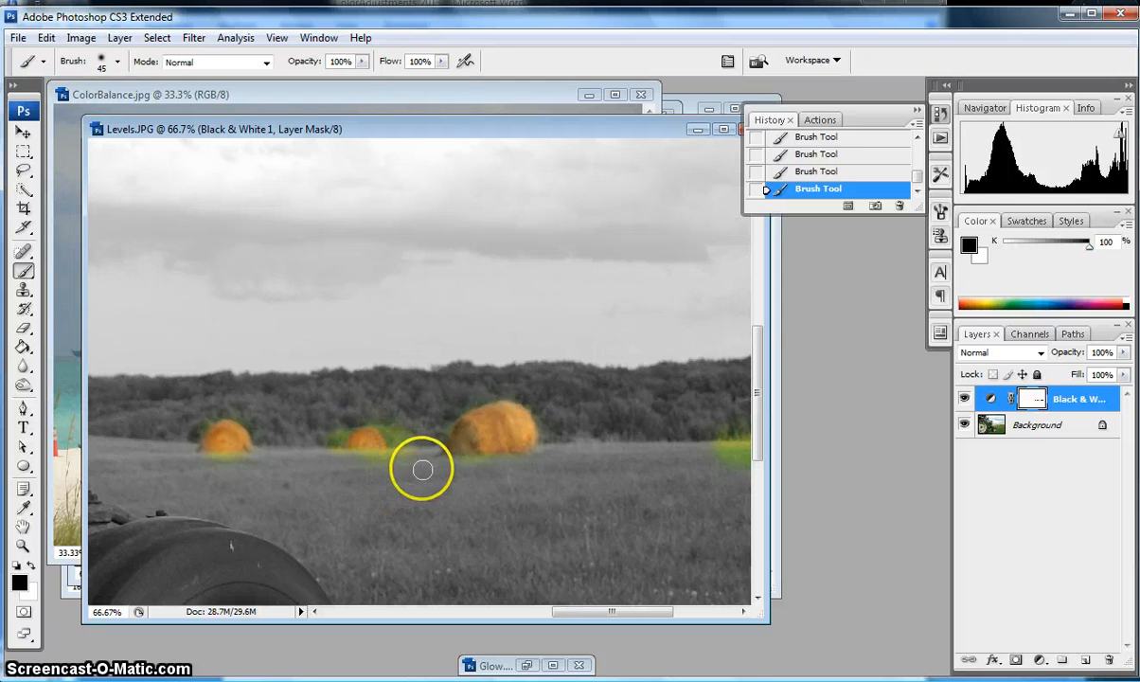
pyautogui.press('space')
pyautogui.moveTo(467, 496); pyautogui.dragTo(252, 482)
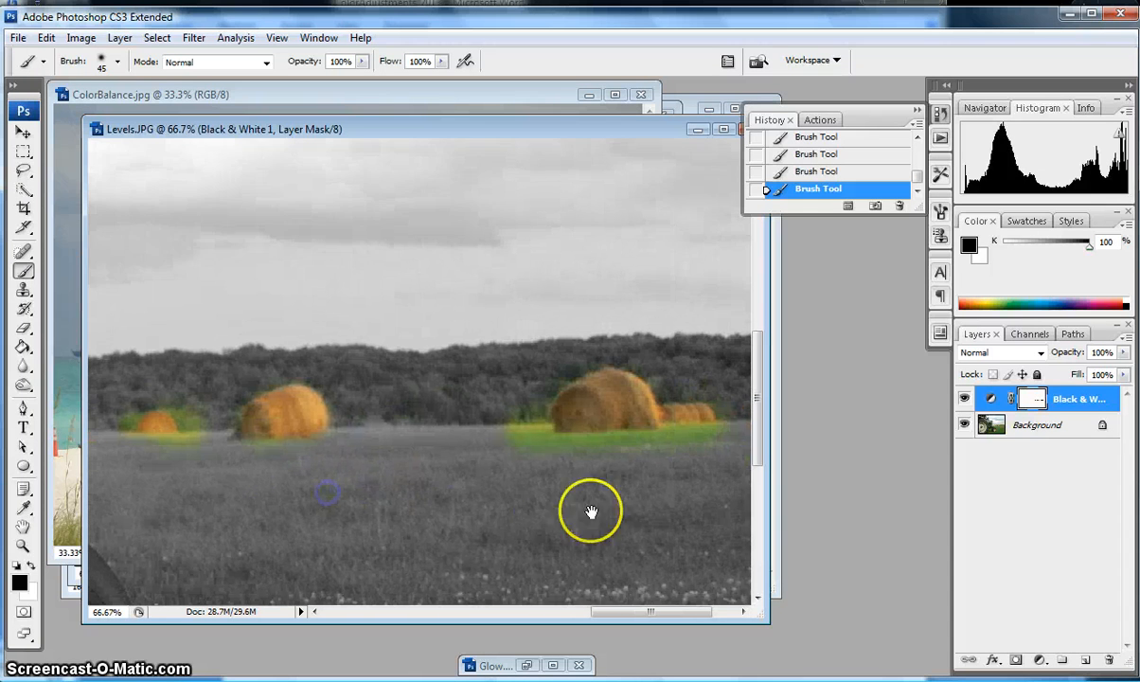
pyautogui.moveTo(557, 511); pyautogui.dragTo(429, 512)
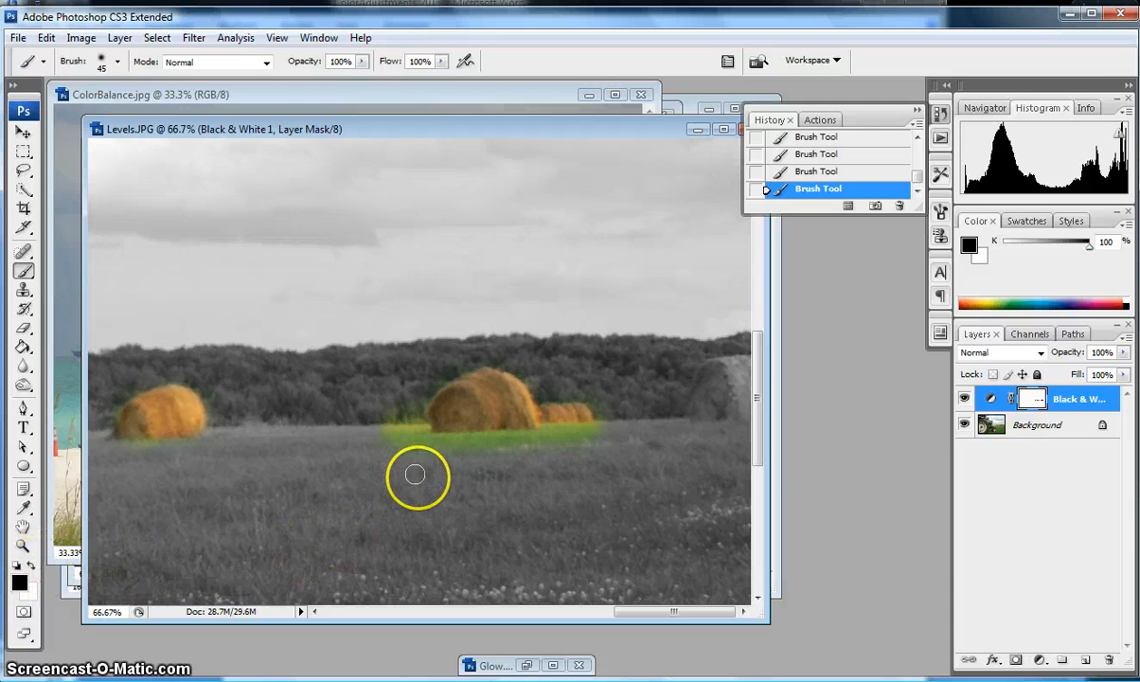
# Switch to white and paint out the green fringe along the base and right of the big bale.
pyautogui.click(31, 564)
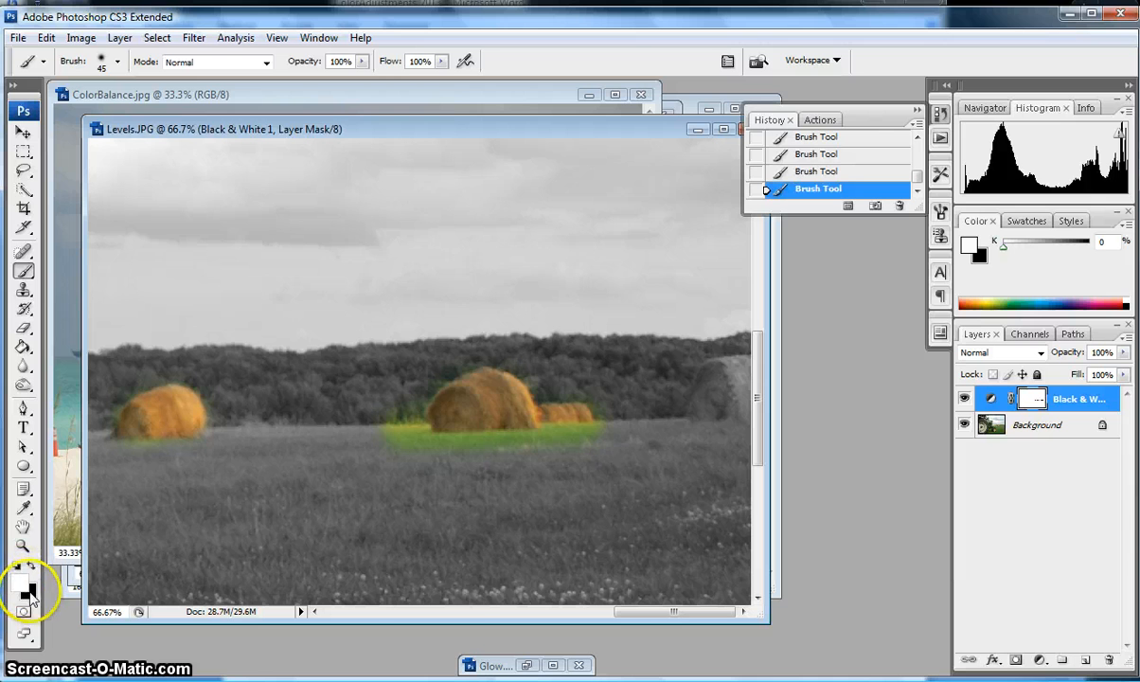
pyautogui.click(33, 567)
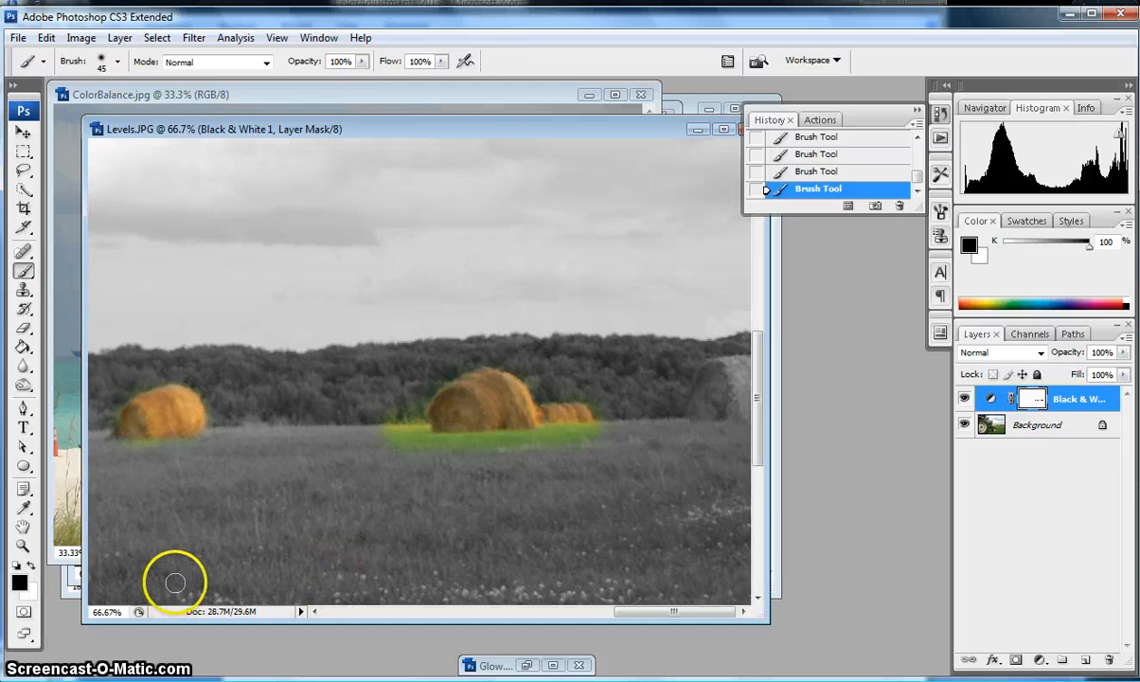
pyautogui.press('x')
pyautogui.press('x')
pyautogui.press('x')
pyautogui.press('x')
pyautogui.press('x')
pyautogui.press('x')
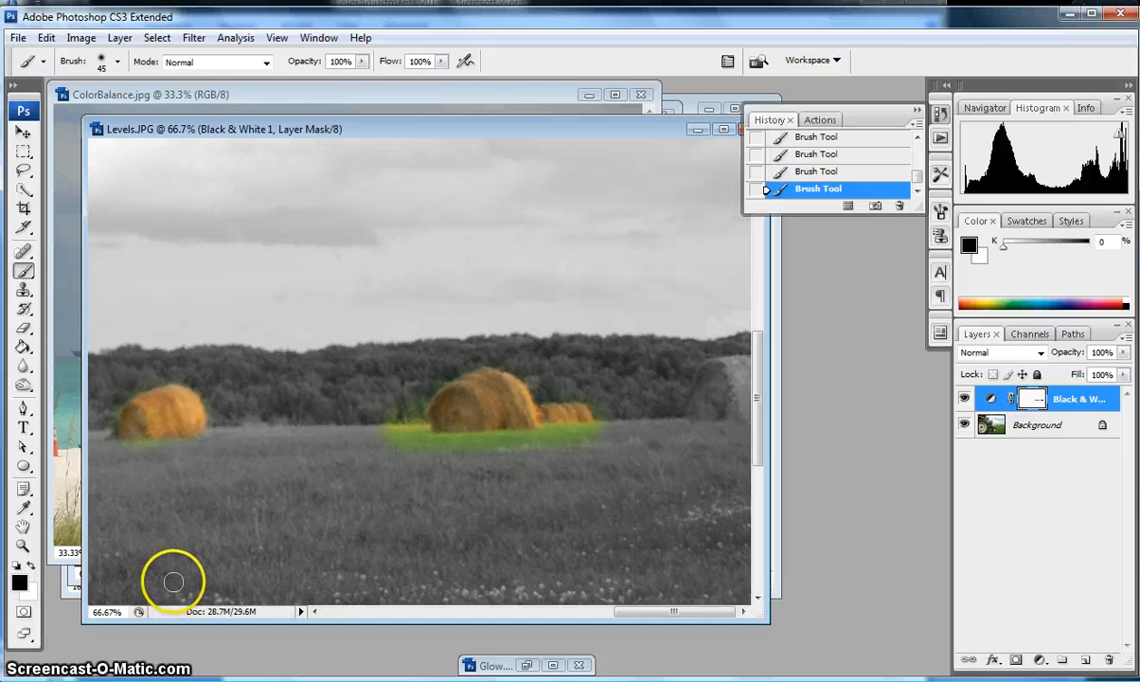
pyautogui.click(34, 567)
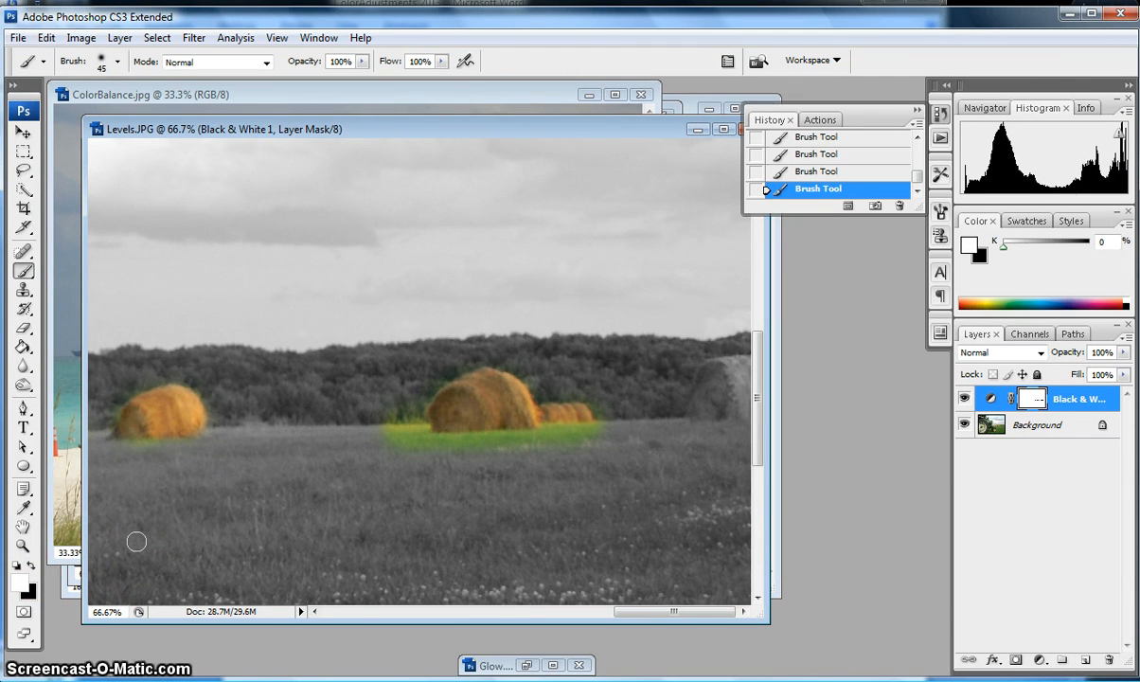
pyautogui.click(427, 443)
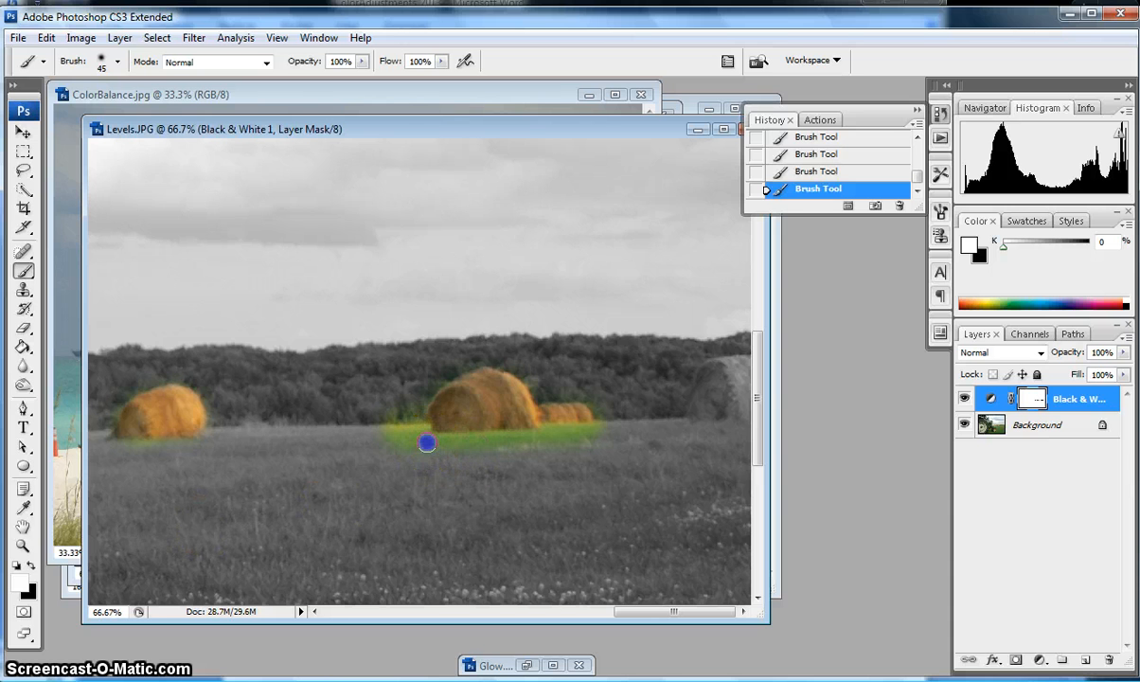
pyautogui.moveTo(396, 435); pyautogui.dragTo(387, 436)
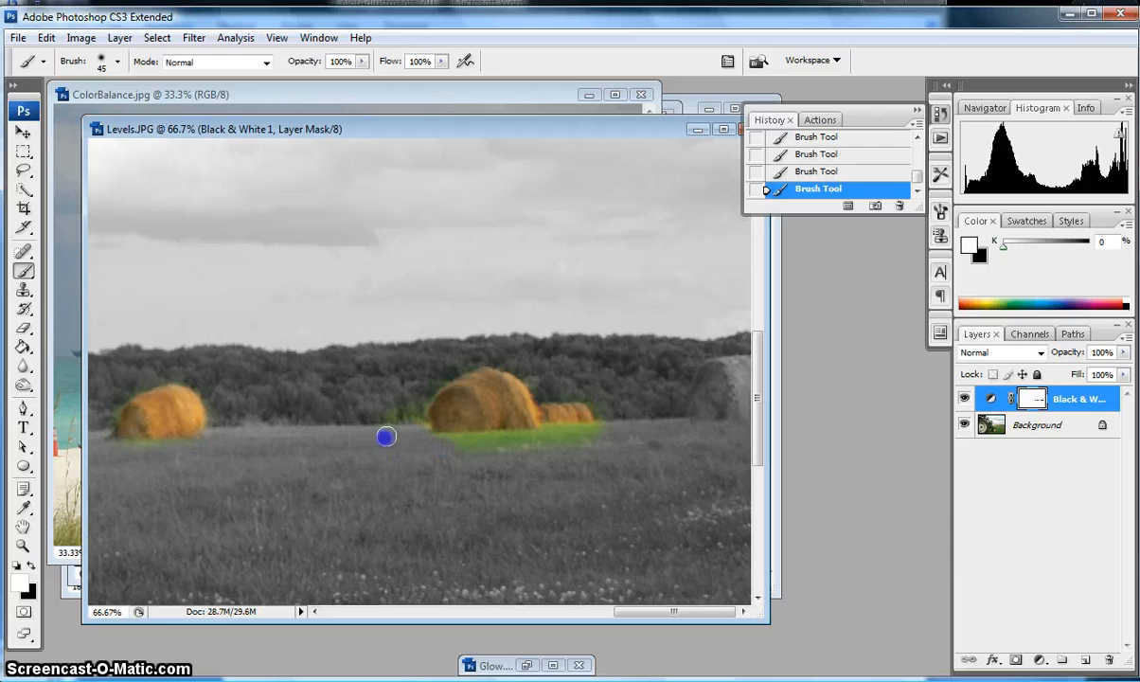
pyautogui.moveTo(439, 446); pyautogui.dragTo(449, 443)
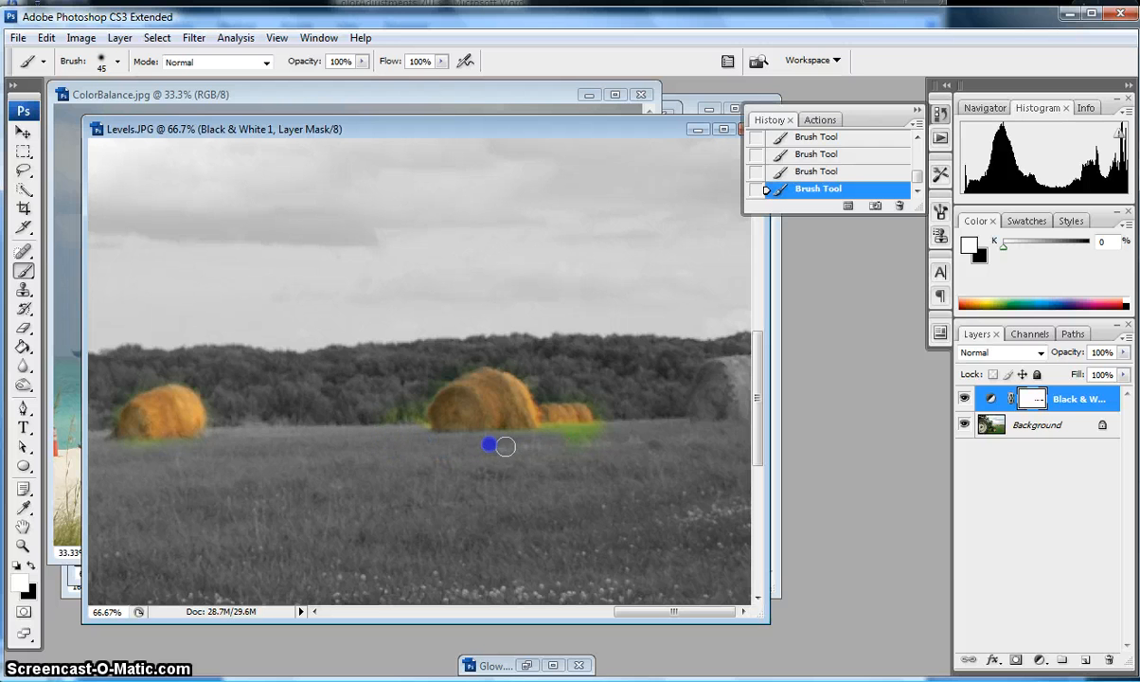
pyautogui.moveTo(557, 443); pyautogui.dragTo(593, 435)
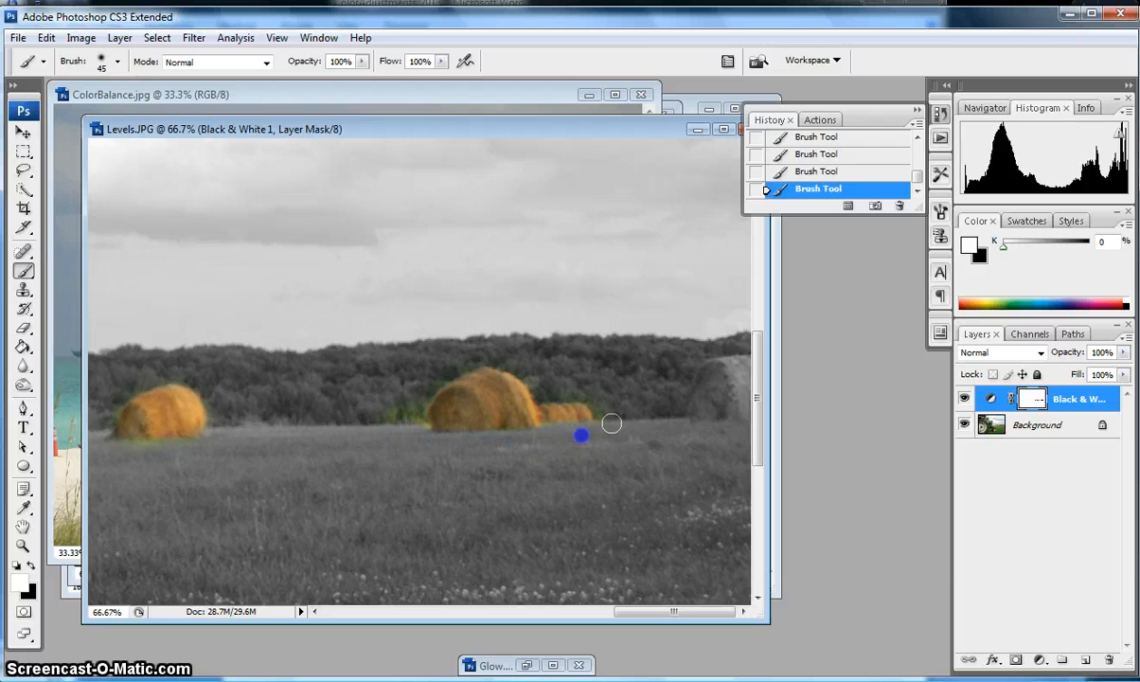
# Remove the green fringe up the big bale's left side and around the left bale's edges.
pyautogui.moveTo(395, 423); pyautogui.dragTo(450, 362)
pyautogui.moveTo(207, 448); pyautogui.dragTo(161, 450)
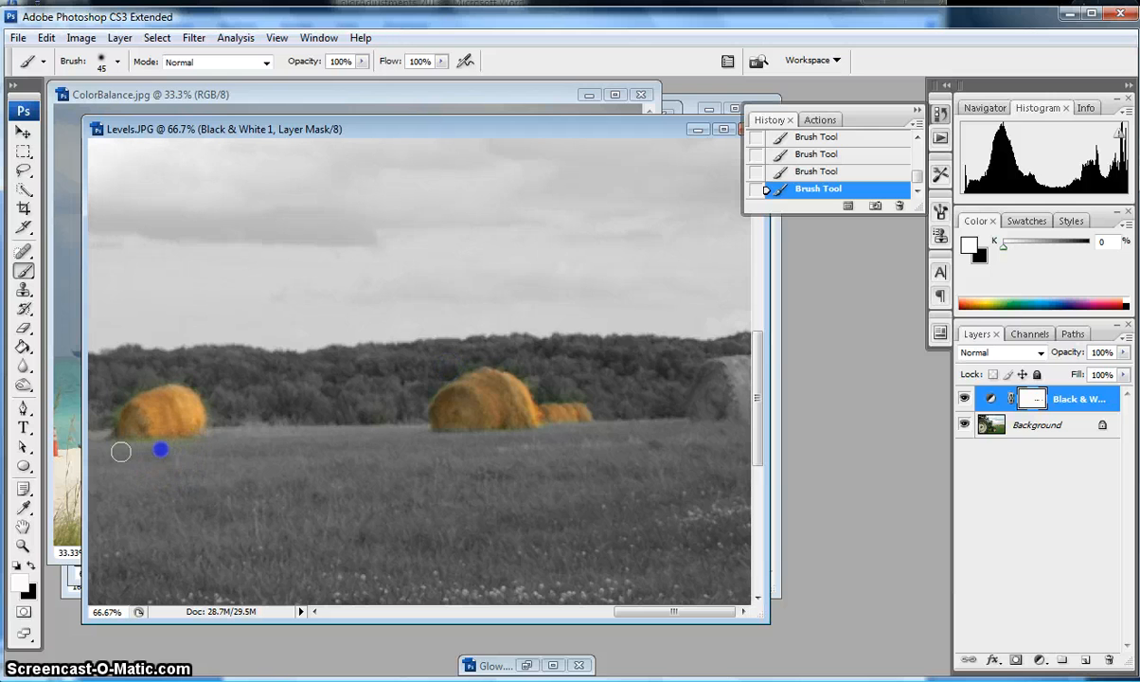
pyautogui.click(112, 398)
pyautogui.click(104, 440)
pyautogui.click(100, 426)
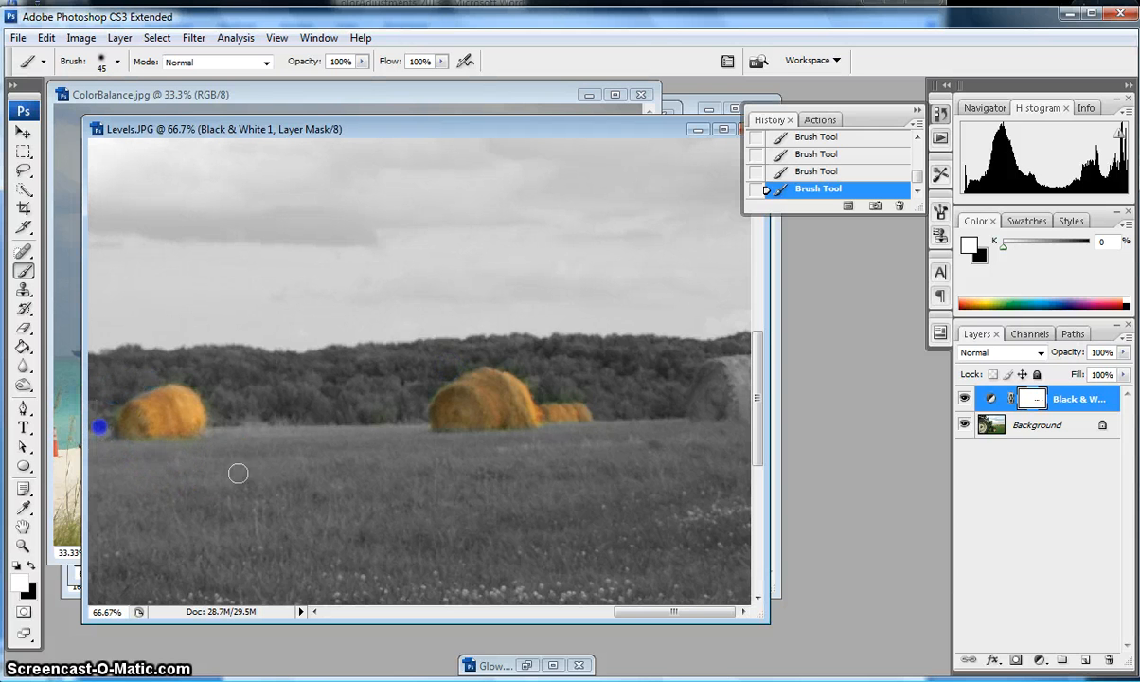
pyautogui.click(152, 446)
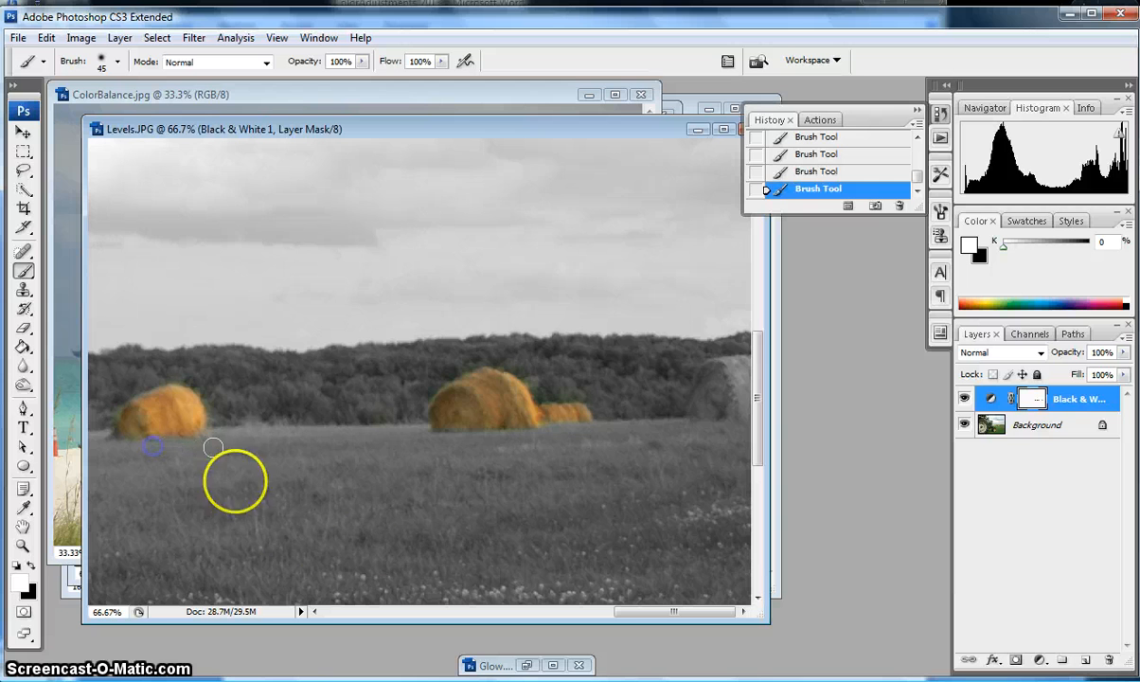
# Switch back to black and paint the hay bale at the right edge back to orange.
pyautogui.click(31, 567)
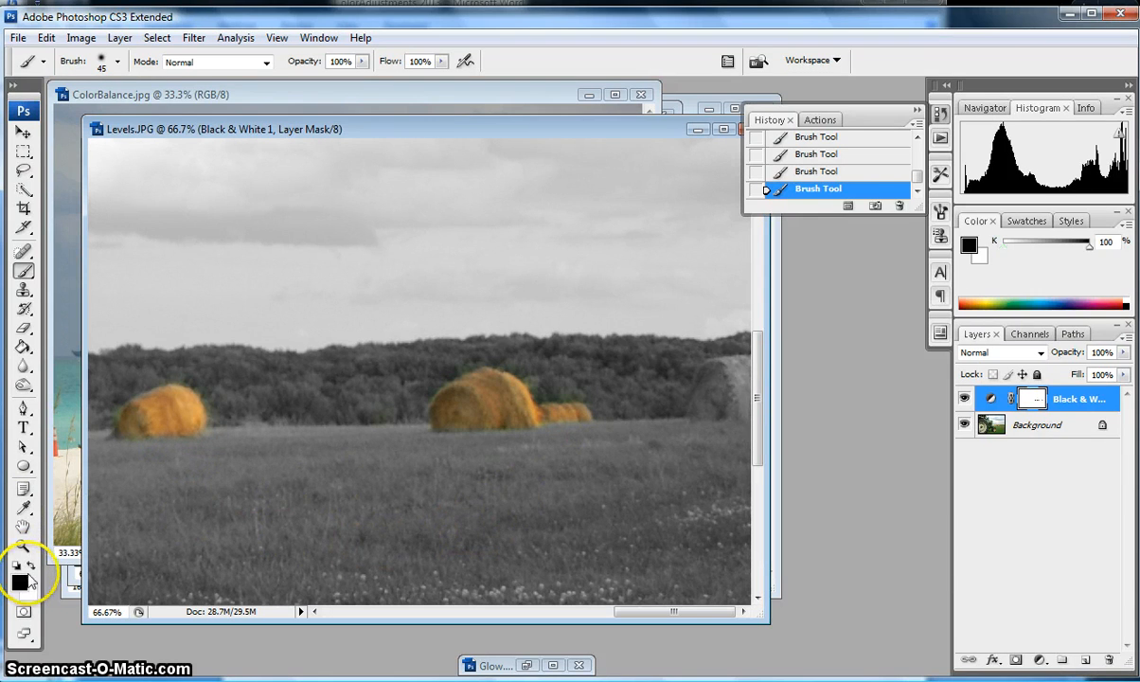
pyautogui.click(714, 373)
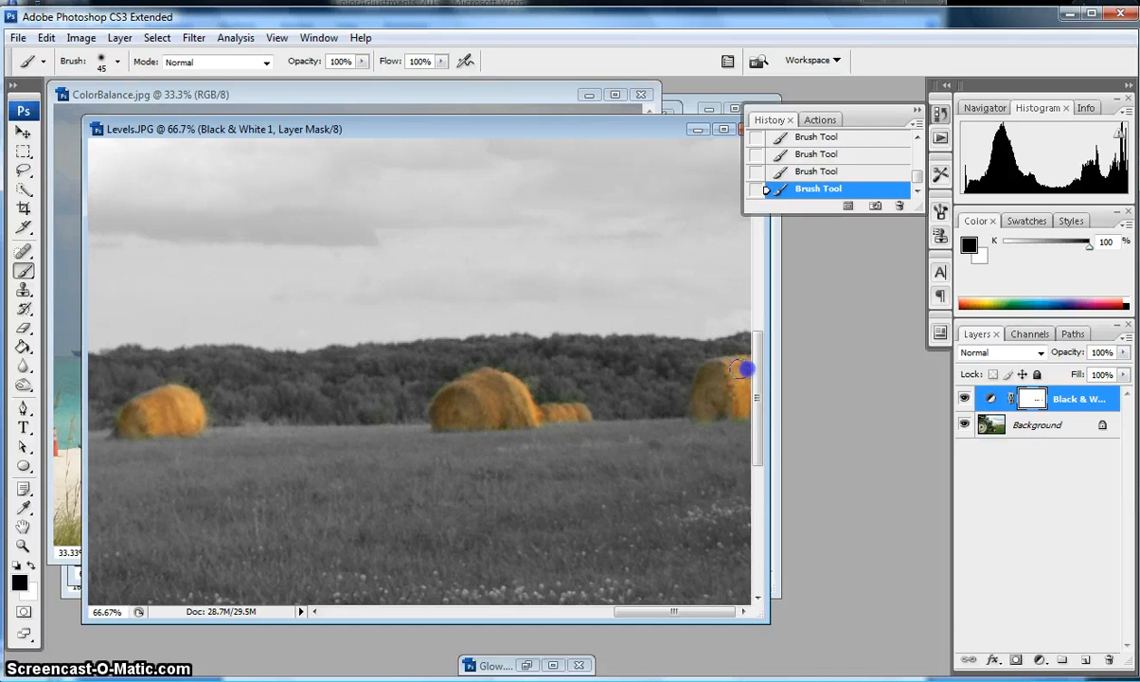
pyautogui.click(706, 375)
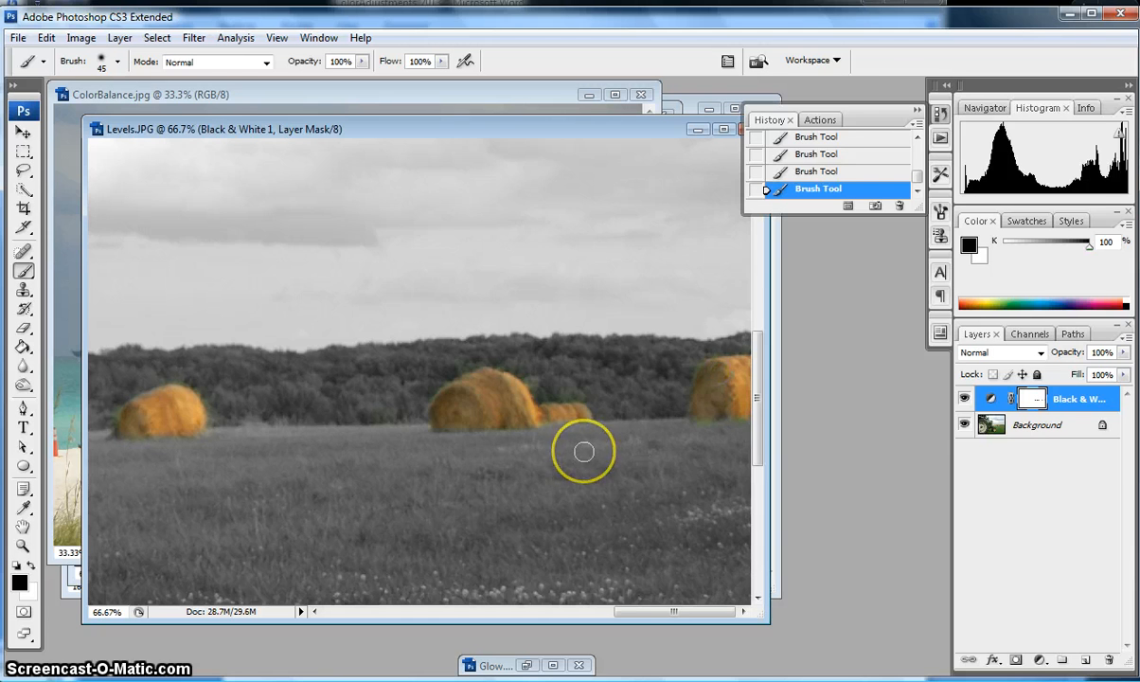
pyautogui.hotkey('ctrl', '-')
pyautogui.hotkey('ctrl', '-')
pyautogui.hotkey('ctrl', '-')
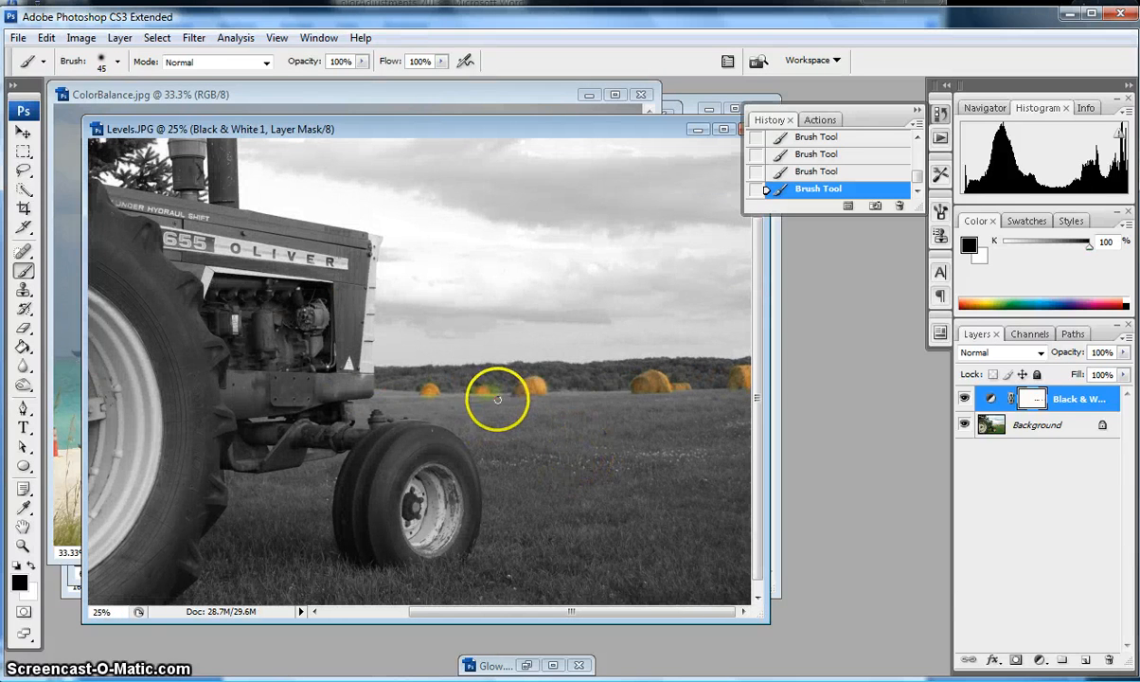
# At 200% zoom, paint white over the yellow-green fringe beside the right bale and beneath the left bale.
pyautogui.hotkey('ctrl', '+')
pyautogui.hotkey('ctrl', '+')
pyautogui.hotkey('ctrl', '+')
pyautogui.hotkey('ctrl', '+')
pyautogui.hotkey('ctrl', '+')
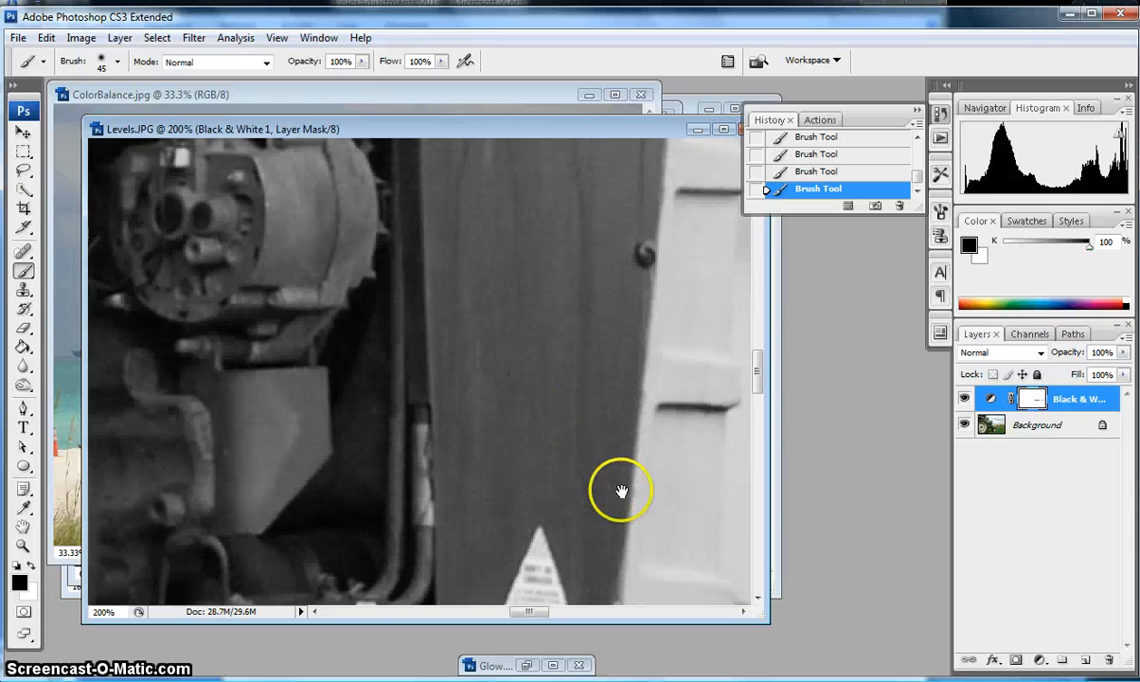
pyautogui.moveTo(621, 492); pyautogui.dragTo(295, 452)
pyautogui.moveTo(553, 485); pyautogui.dragTo(379, 397)
pyautogui.moveTo(570, 553); pyautogui.dragTo(455, 365)
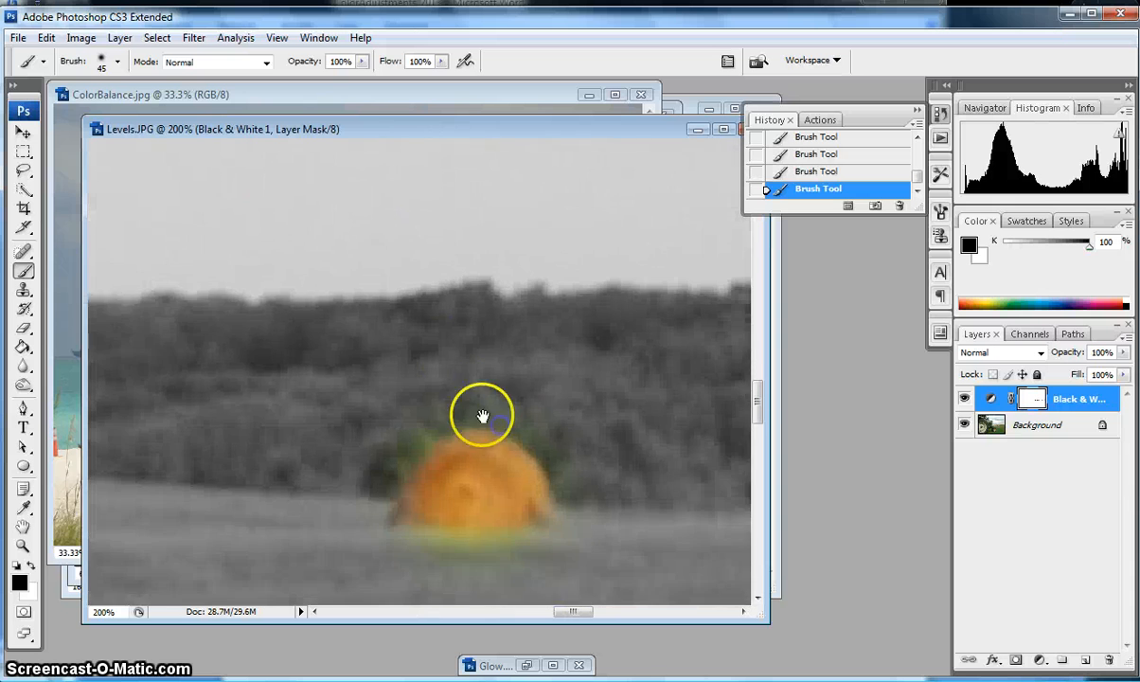
pyautogui.moveTo(538, 522); pyautogui.dragTo(280, 418)
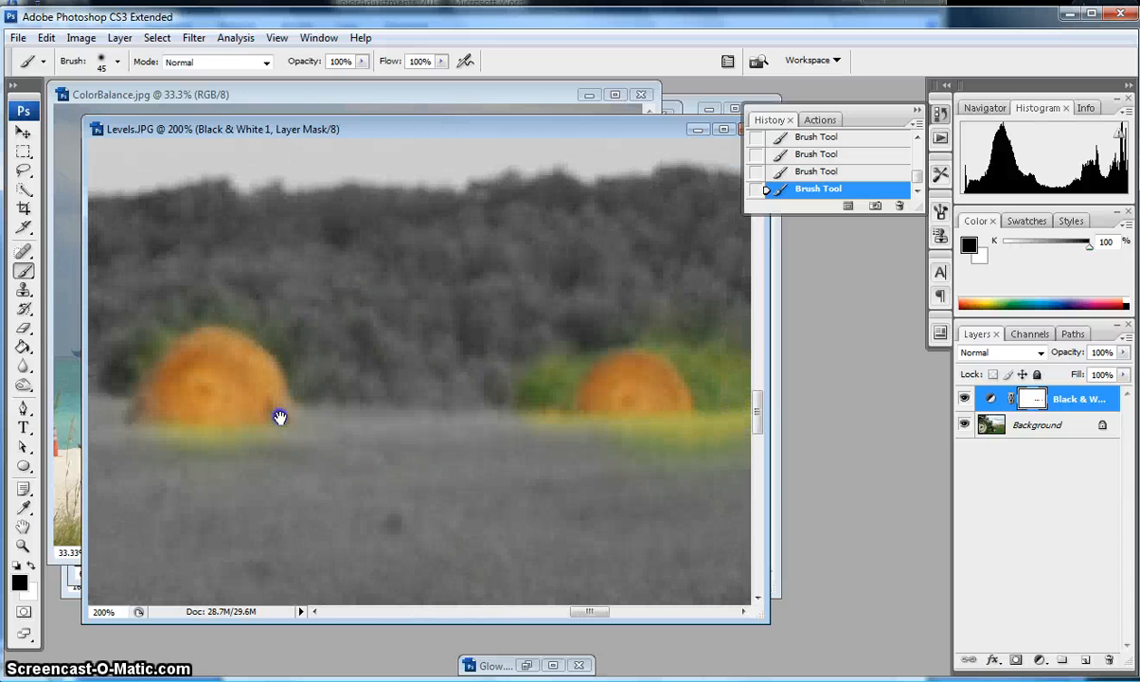
pyautogui.click(30, 565)
pyautogui.moveTo(578, 403)
pyautogui.mouseDown()
pyautogui.moveTo(521, 414)
pyautogui.moveTo(557, 341)
pyautogui.moveTo(613, 318)
pyautogui.moveTo(651, 316)
pyautogui.moveTo(699, 346)
pyautogui.moveTo(715, 362)
pyautogui.moveTo(724, 429)
pyautogui.moveTo(699, 345)
pyautogui.moveTo(742, 394)
pyautogui.moveTo(738, 363)
pyautogui.moveTo(712, 444)
pyautogui.moveTo(580, 451)
pyautogui.moveTo(669, 454)
pyautogui.mouseUp()
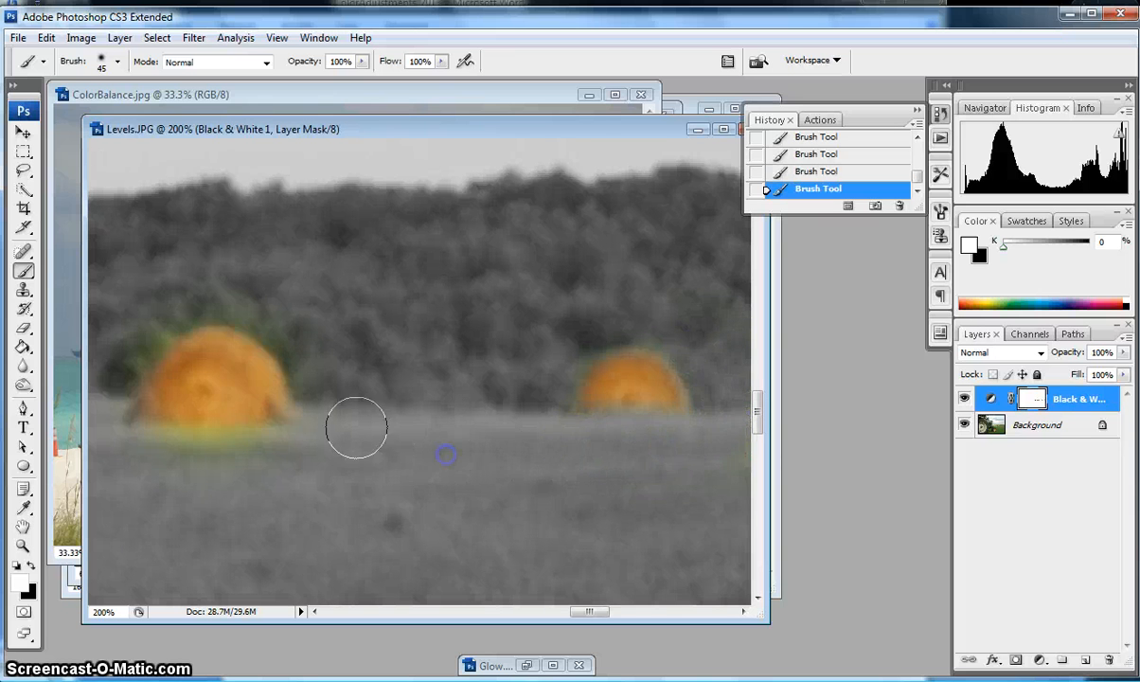
pyautogui.moveTo(312, 443)
pyautogui.mouseDown()
pyautogui.moveTo(127, 451)
pyautogui.moveTo(107, 356)
pyautogui.moveTo(158, 315)
pyautogui.moveTo(115, 349)
pyautogui.moveTo(219, 293)
pyautogui.moveTo(302, 351)
pyautogui.mouseUp()
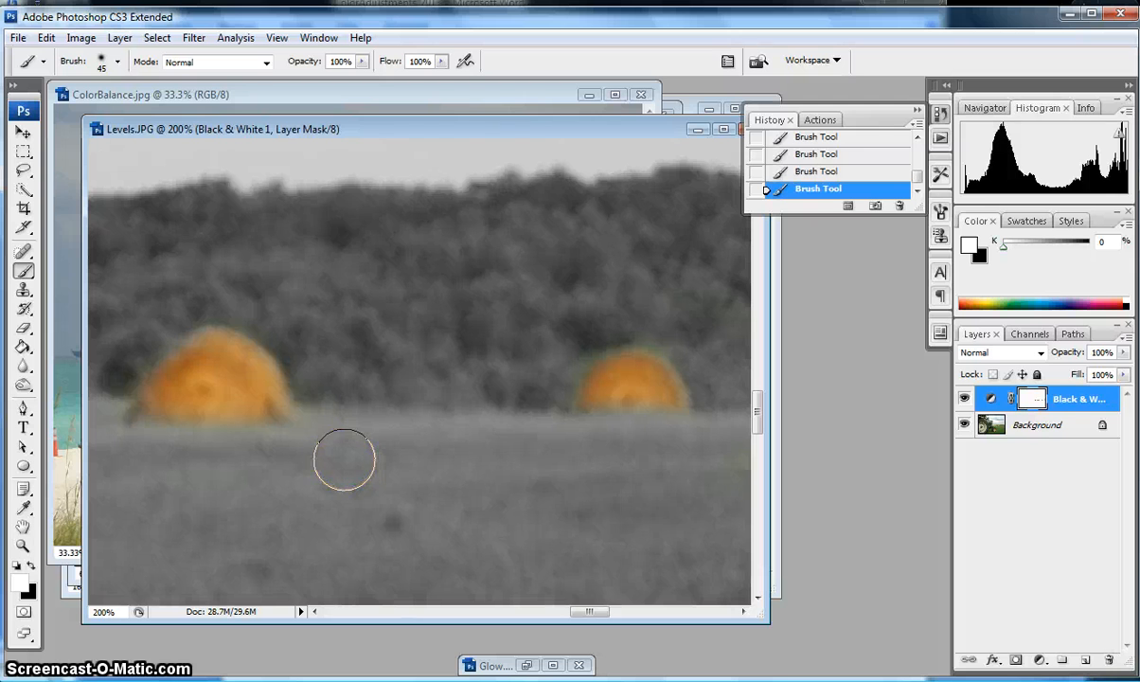
pyautogui.hotkey('ctrl', '-')
pyautogui.hotkey('ctrl', '-')
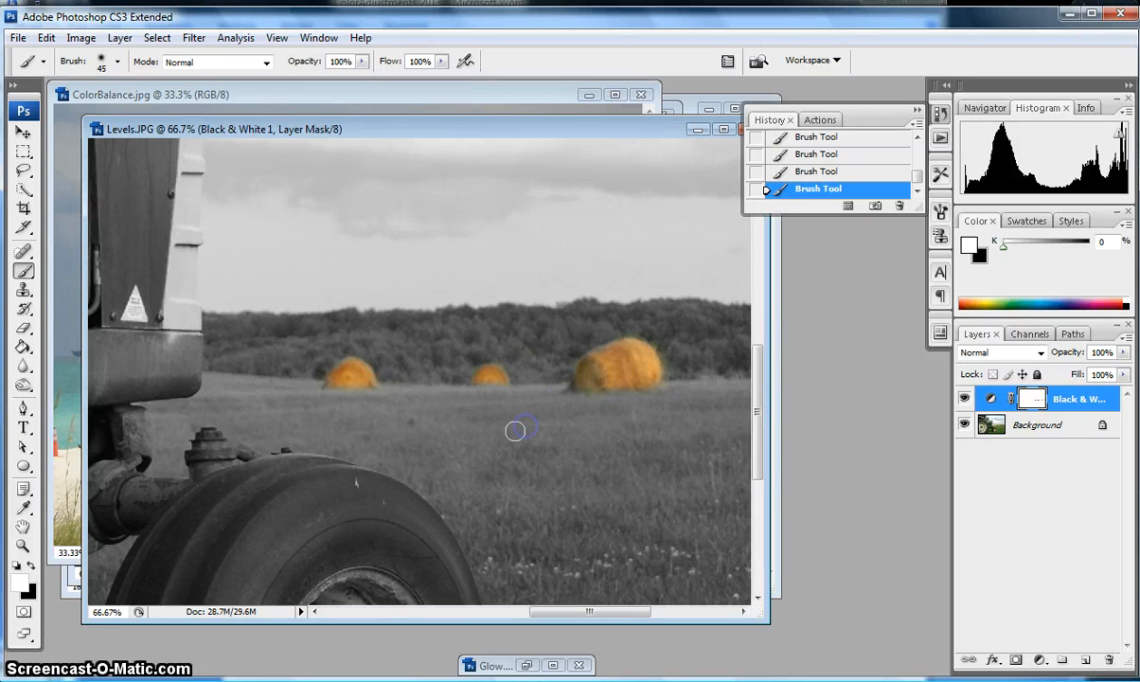
# Zoom out to 16.7% to see the whole photo and select the Black & White layer's mask.
pyautogui.hotkey('ctrl', '-')
pyautogui.hotkey('ctrl', '-')
pyautogui.hotkey('ctrl', '-')
pyautogui.hotkey('ctrl', '-')
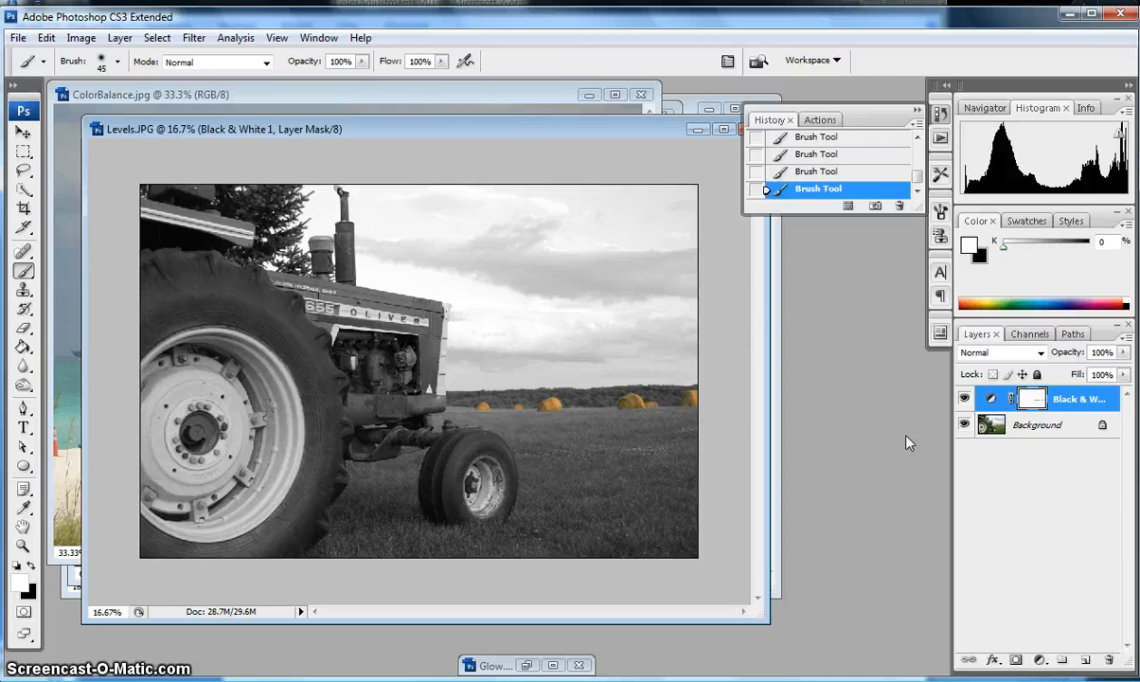
pyautogui.click(1048, 401)
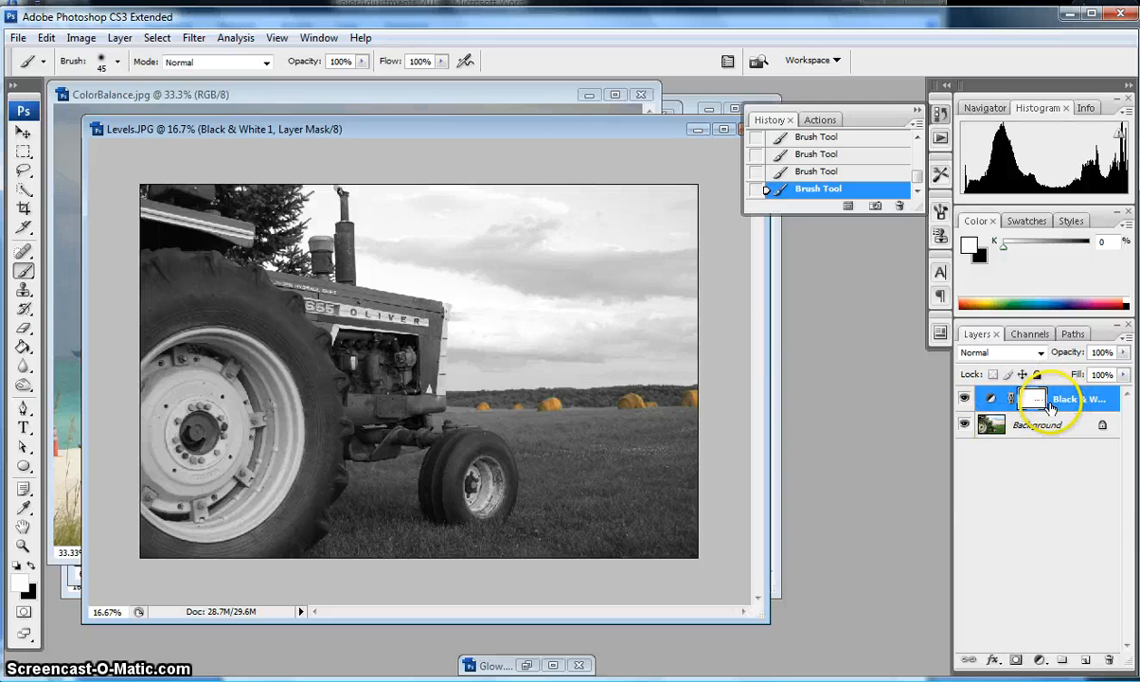